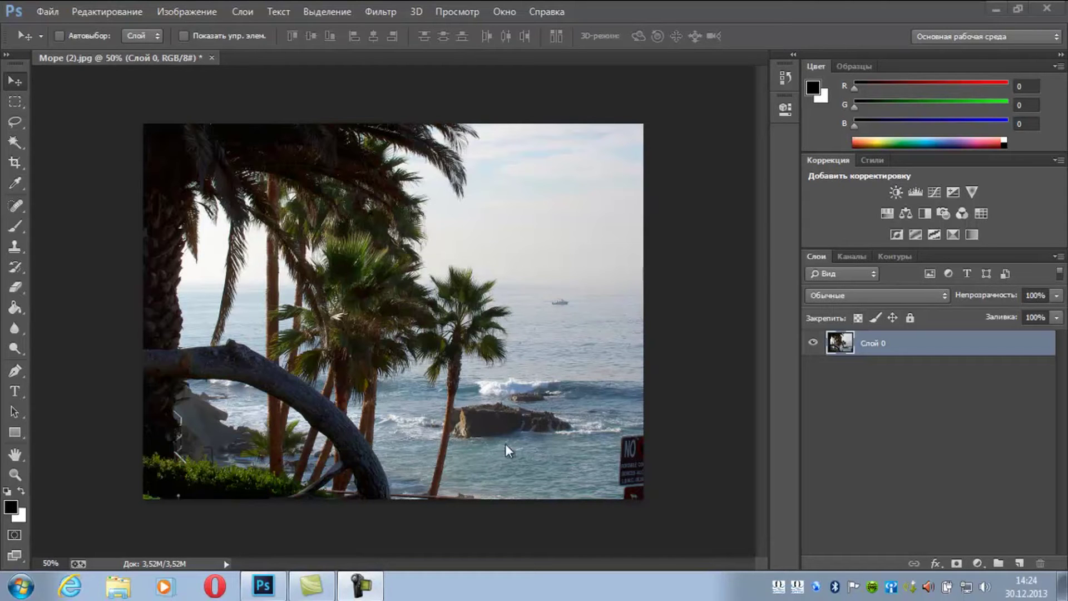
Step: Open the IMG_2992 photo from the desktop and convert its locked background into the regular layer Слой 0
left_click(49, 9)
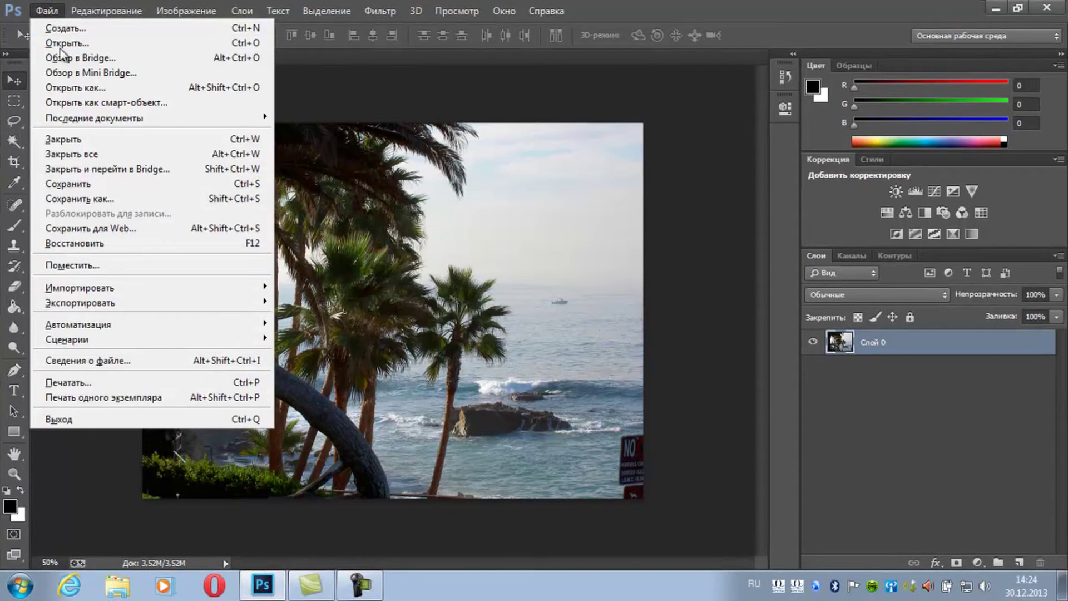
left_click(47, 41)
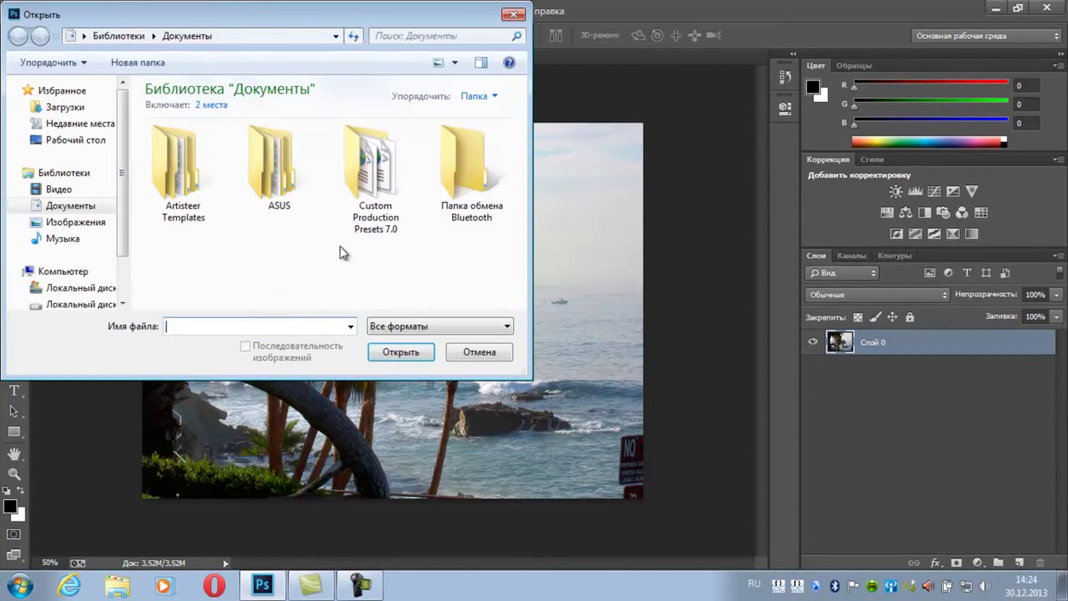
left_click(66, 140)
scroll(391, 189, "down", 3)
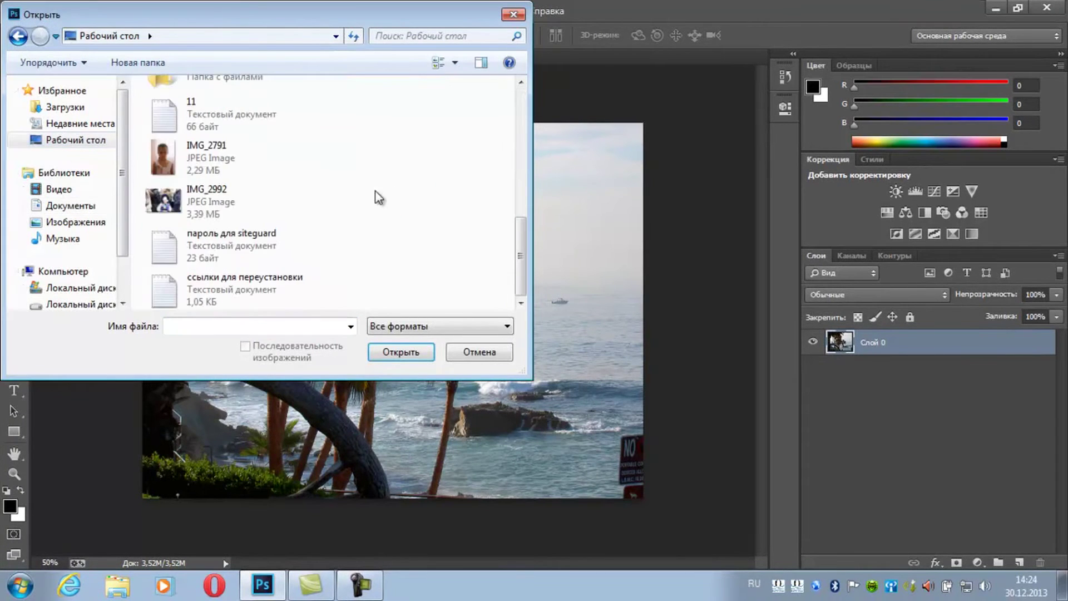
left_click(262, 201)
left_click(391, 352)
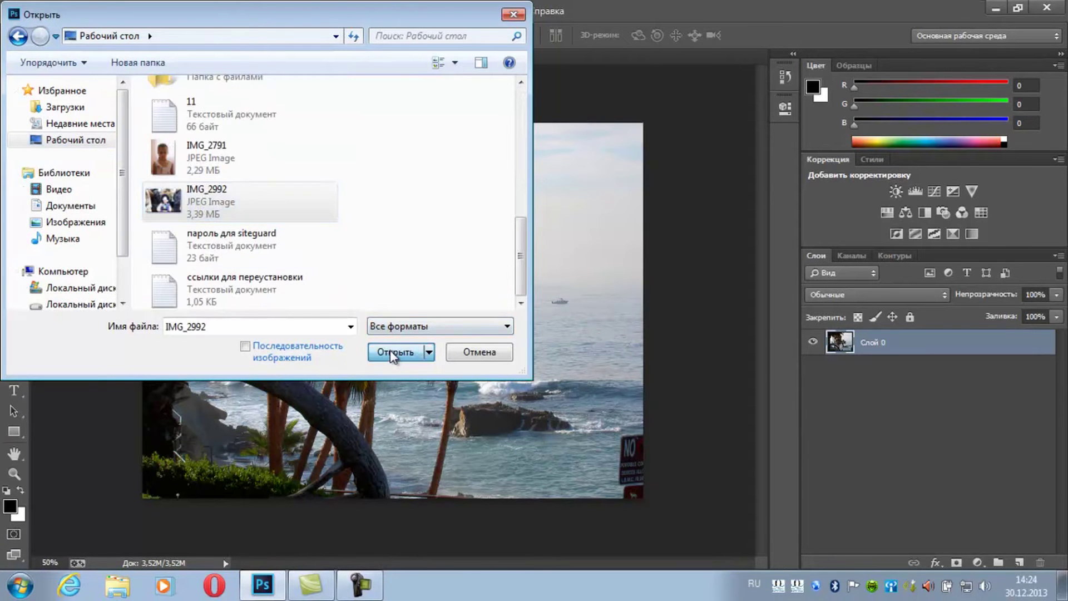
left_click(551, 321)
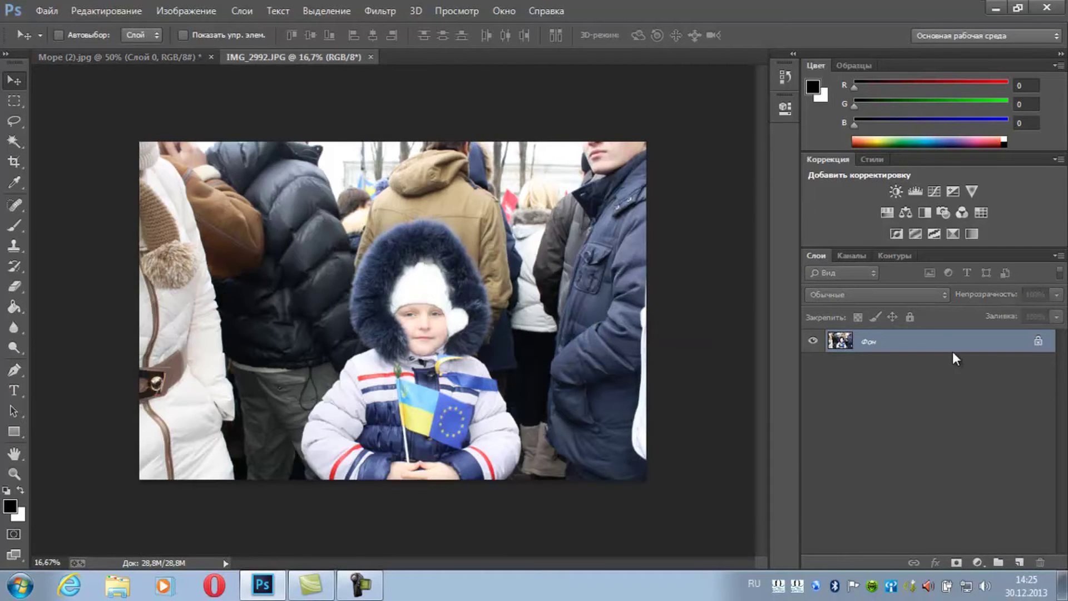
double_click(956, 349)
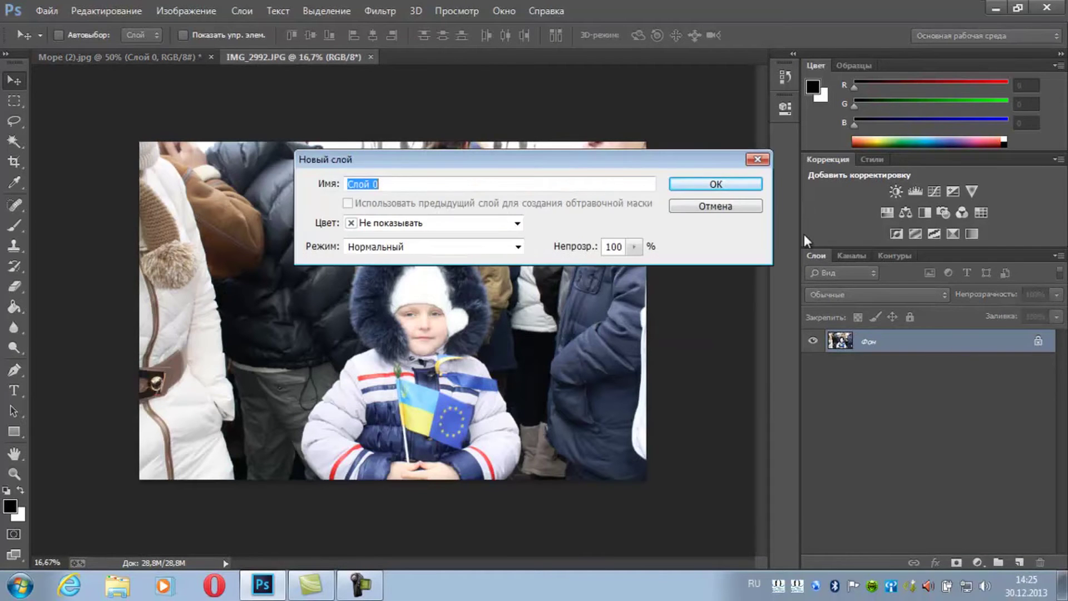
left_click(710, 182)
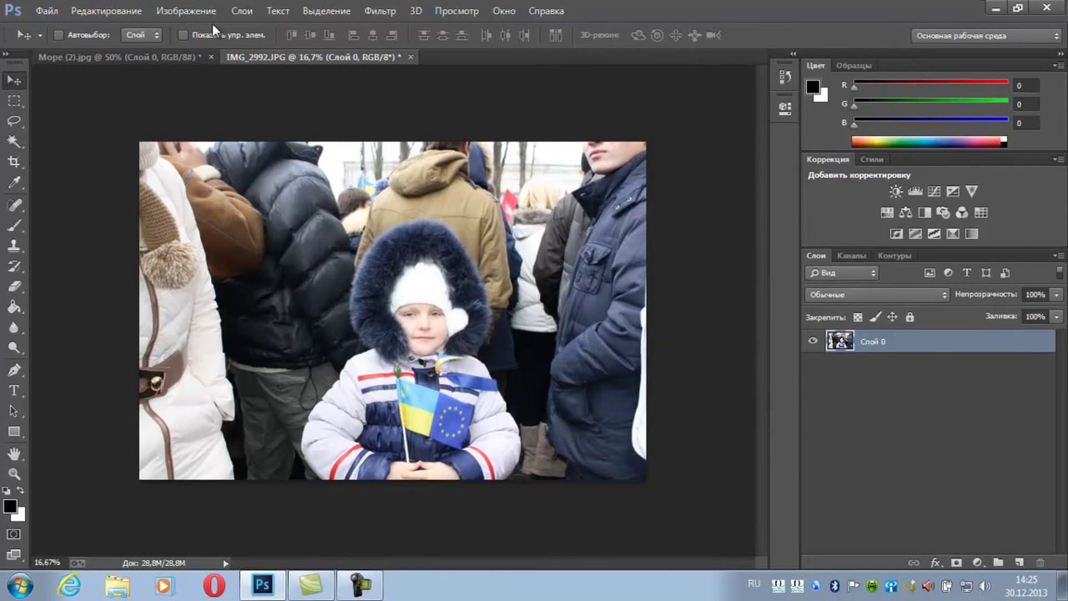
left_click(202, 9)
mouse_move(202, 52)
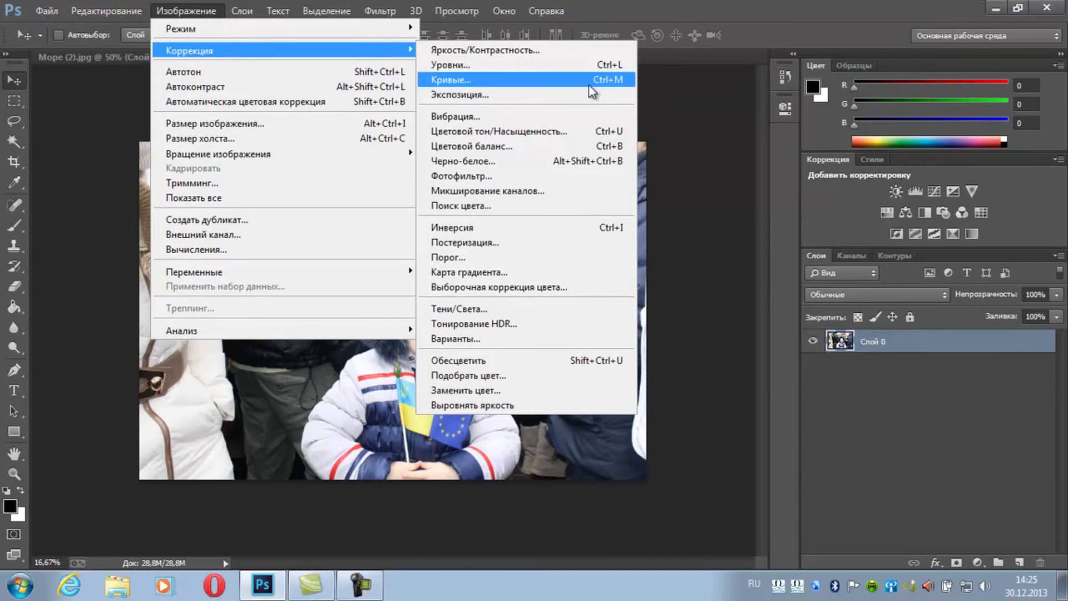
left_click(678, 104)
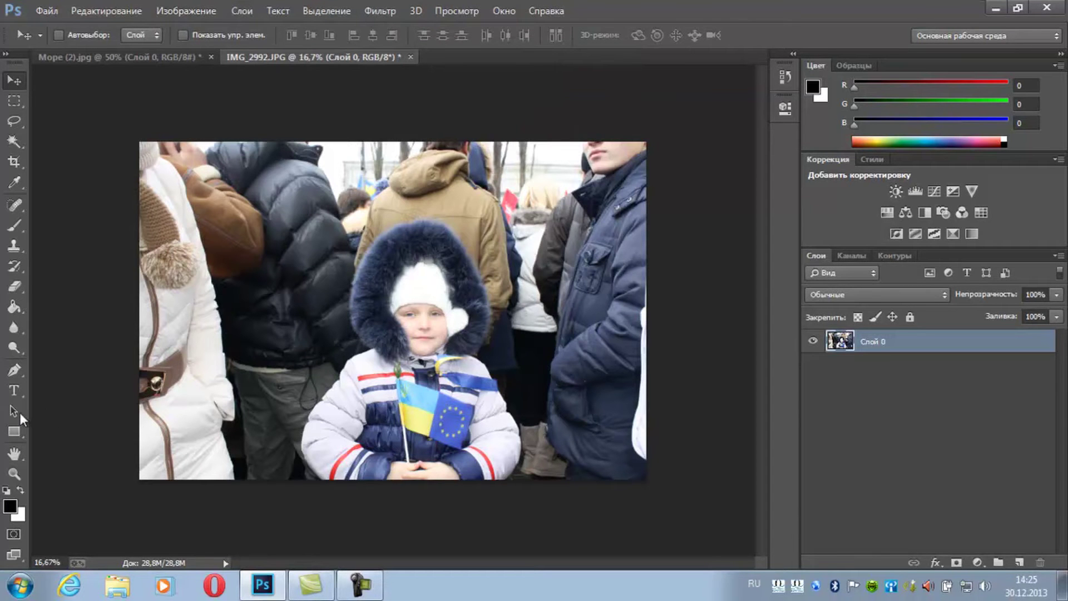
Step: Trace a closed path around the child in the fur-trimmed hood with the Pen tool in Контур mode
right_click(14, 370)
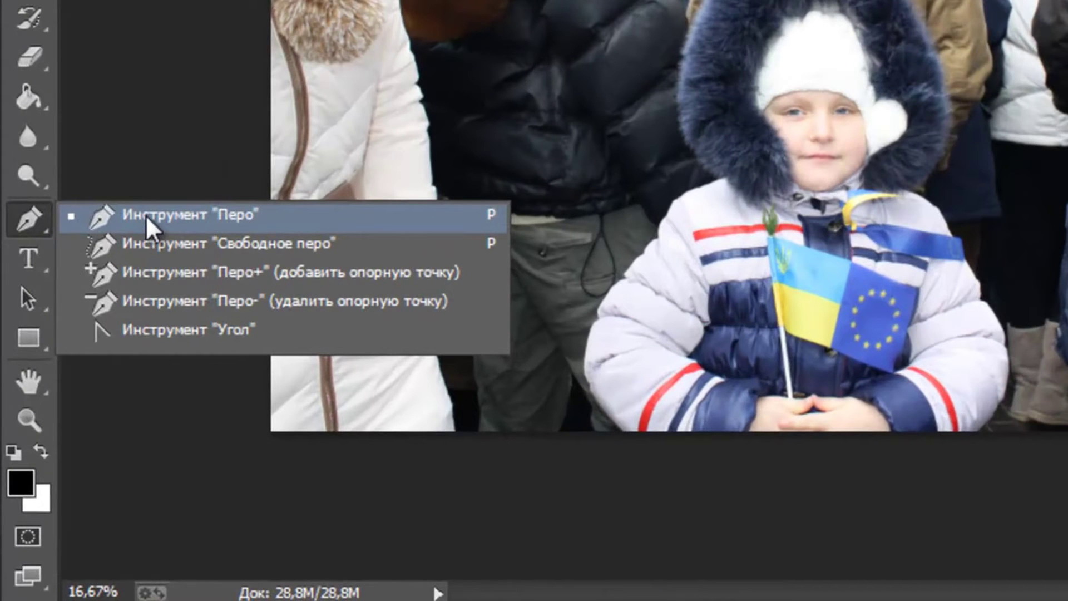
left_click(147, 213)
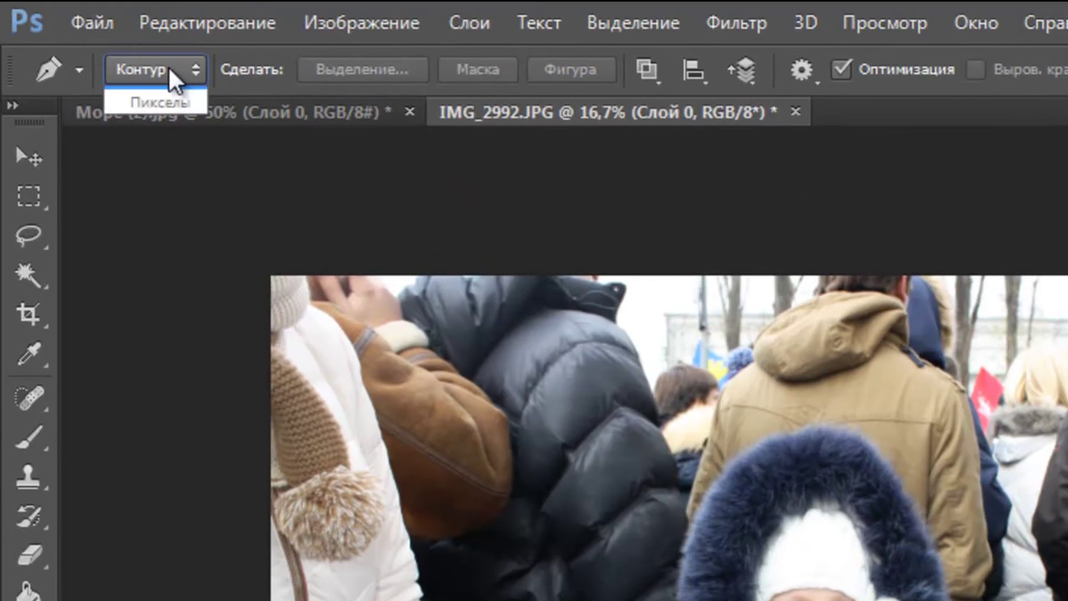
left_click(168, 65)
left_click(166, 123)
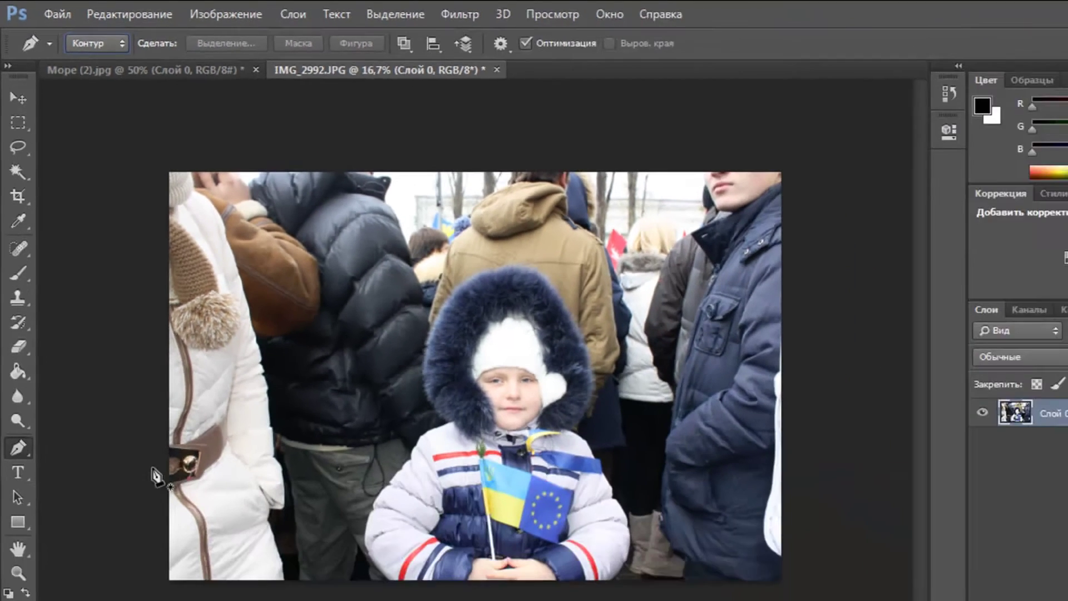
left_click(15, 474)
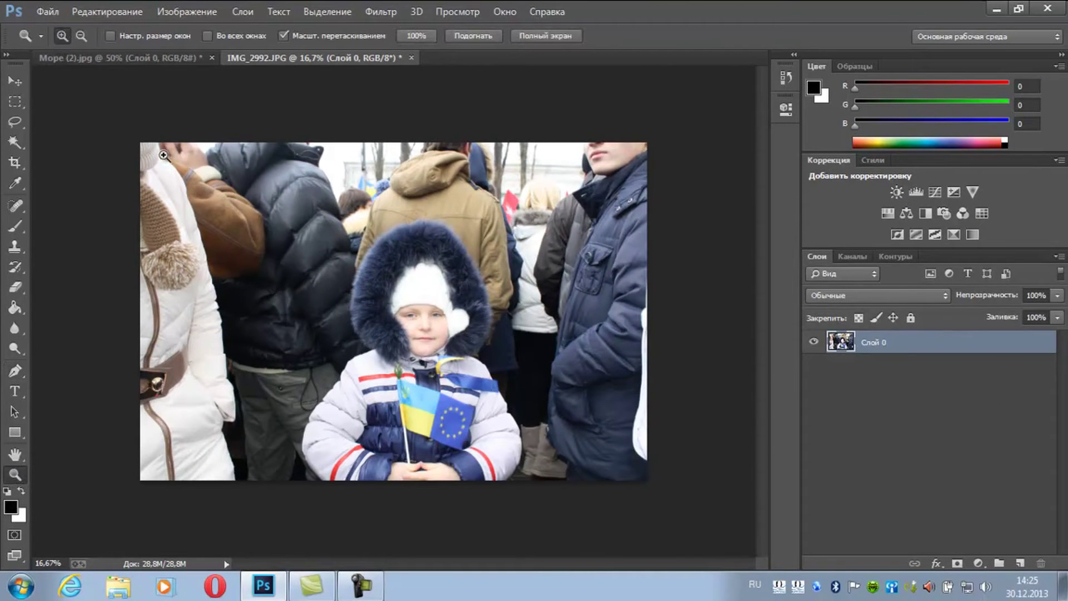
left_click(262, 261)
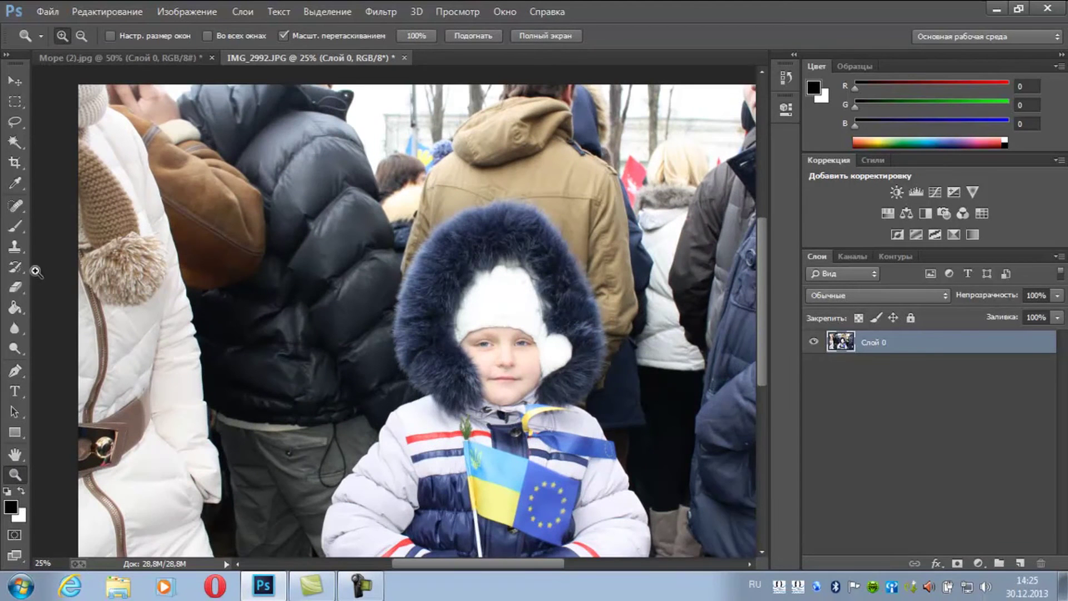
left_click(15, 370)
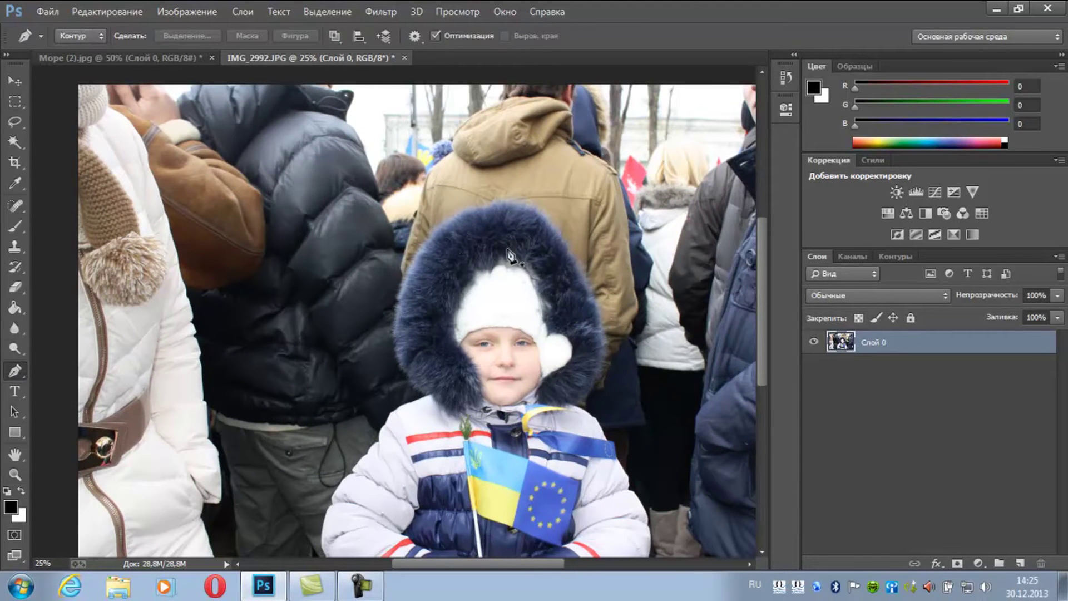
left_click(476, 207)
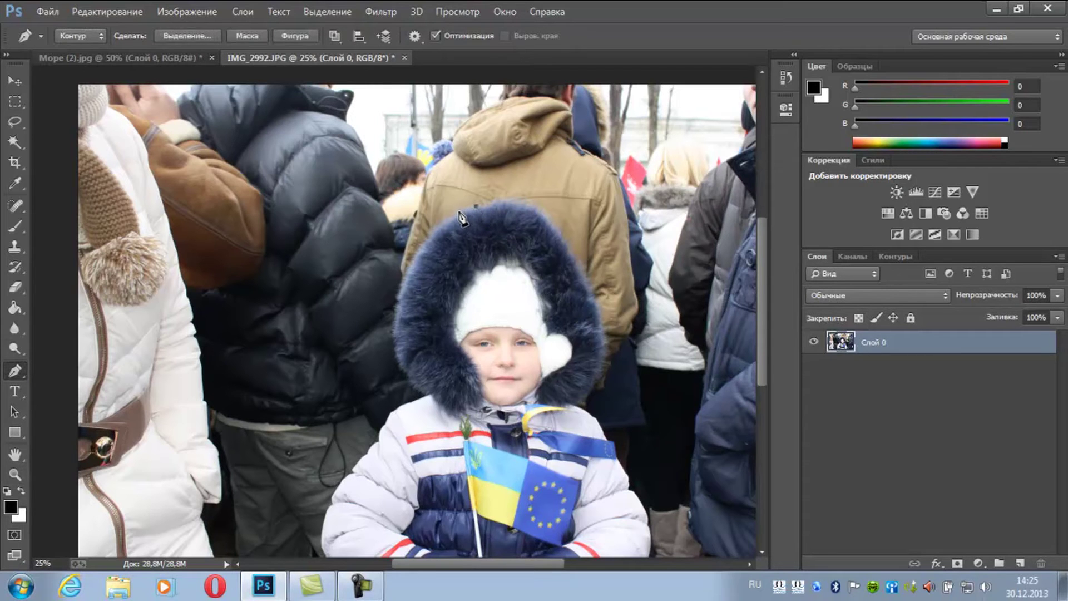
left_click(459, 211)
left_click(439, 225)
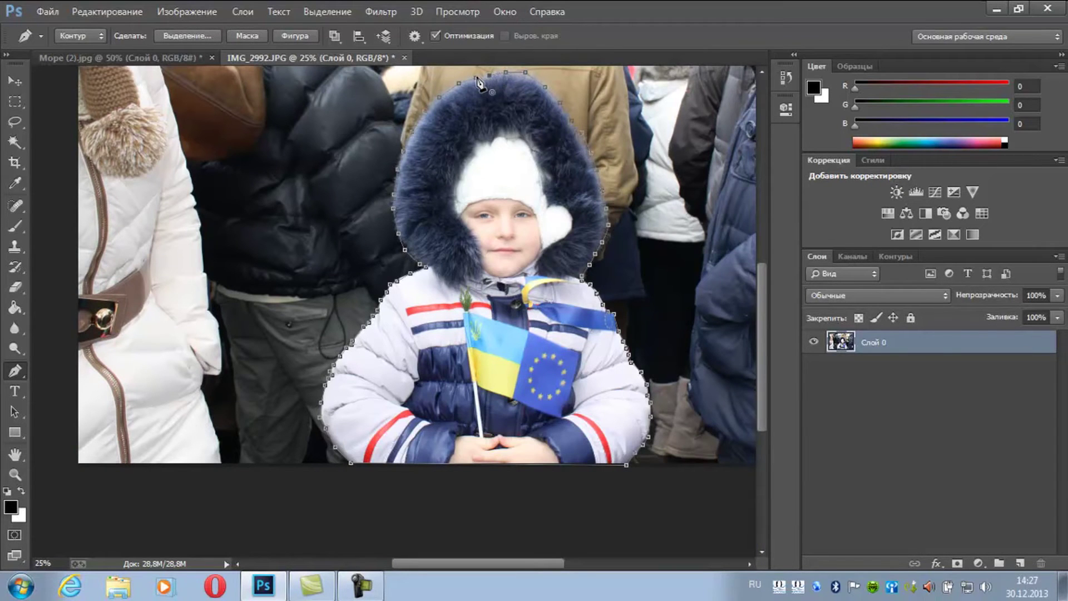
left_click(476, 83)
Step: Convert the path around the child into a new anti-aliased selection with a feather radius of 2 pixels
right_click(460, 178)
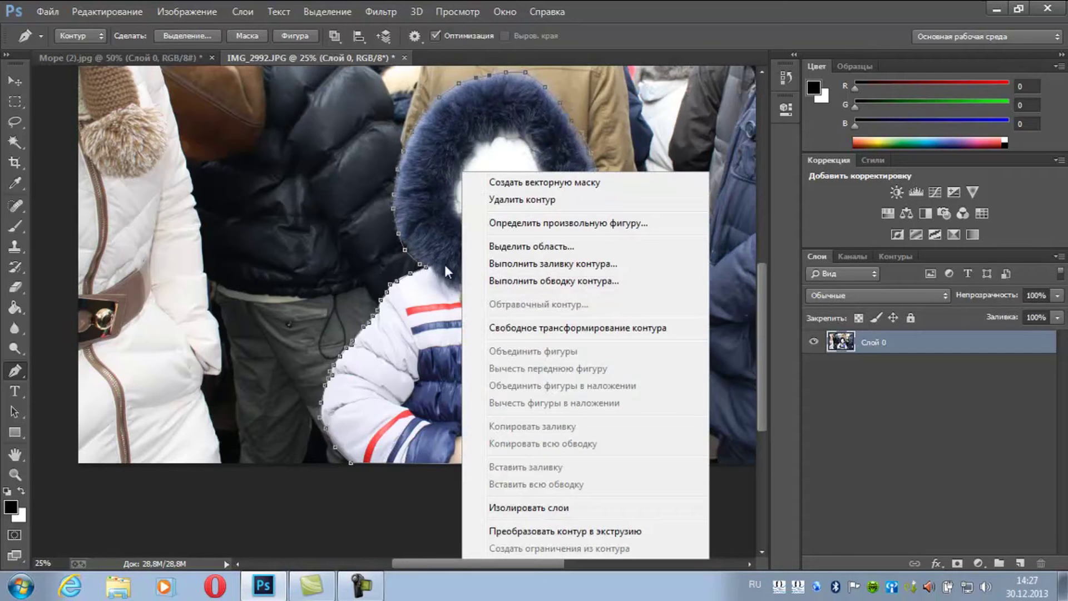
left_click(503, 247)
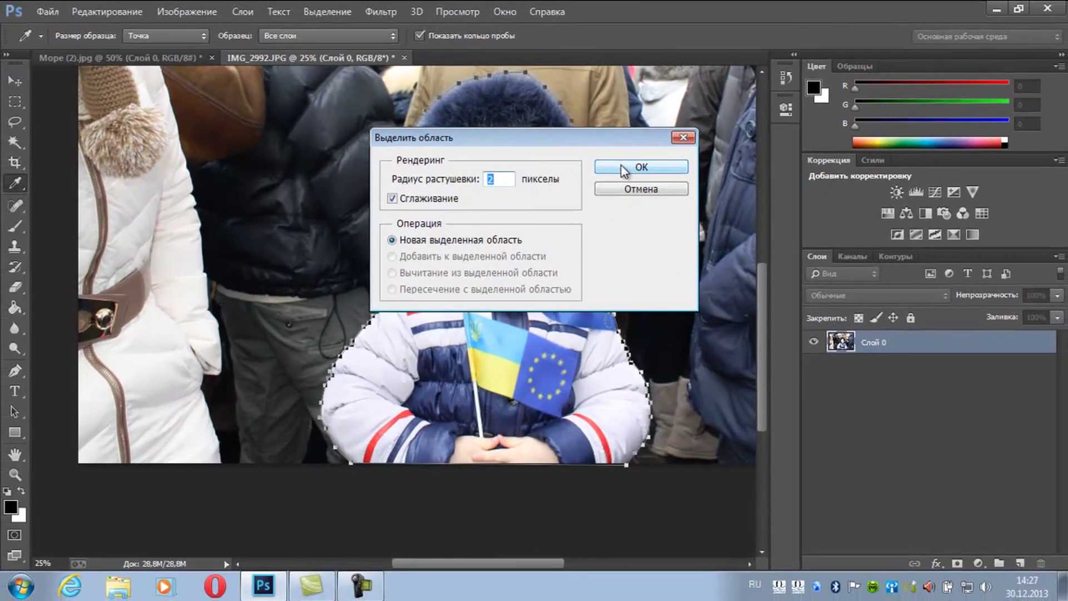
left_click(623, 168)
key("p")
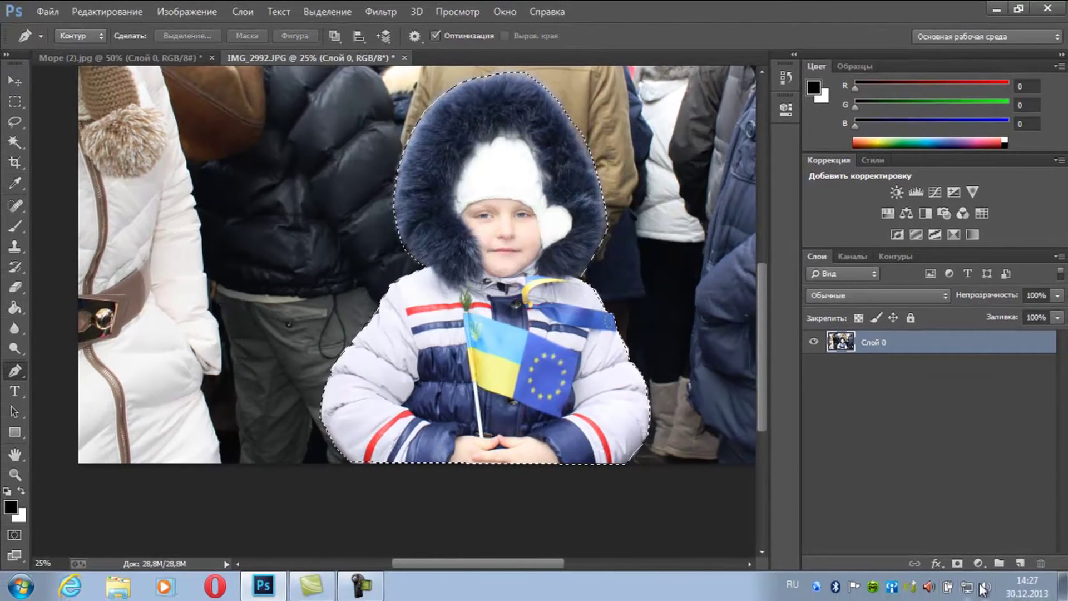
Step: Add a new layer and copy the selected child from Слой 0 into it
left_click(1022, 564)
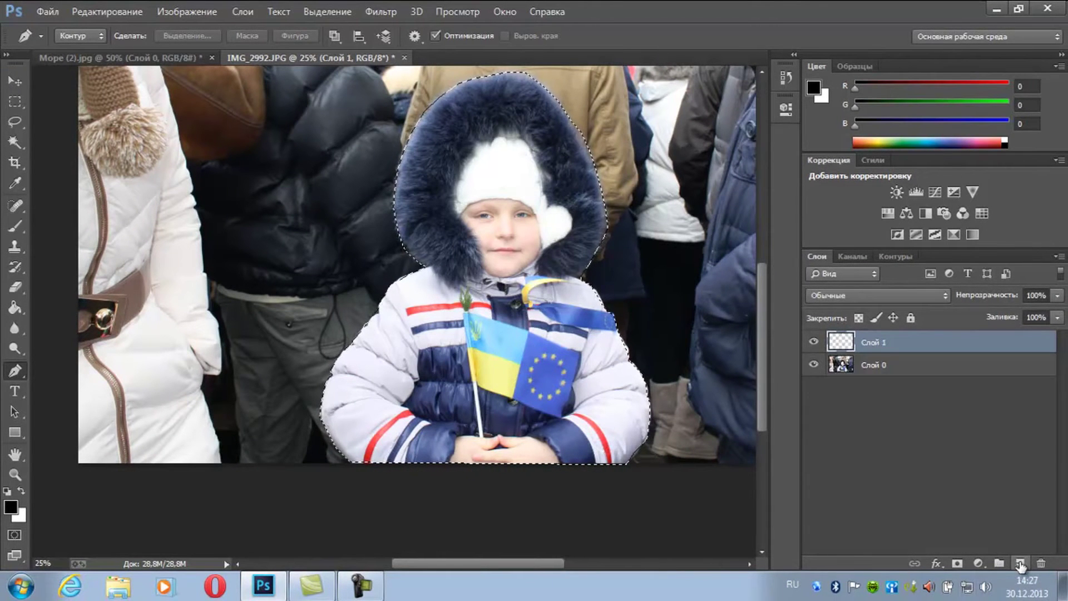
left_click(901, 364)
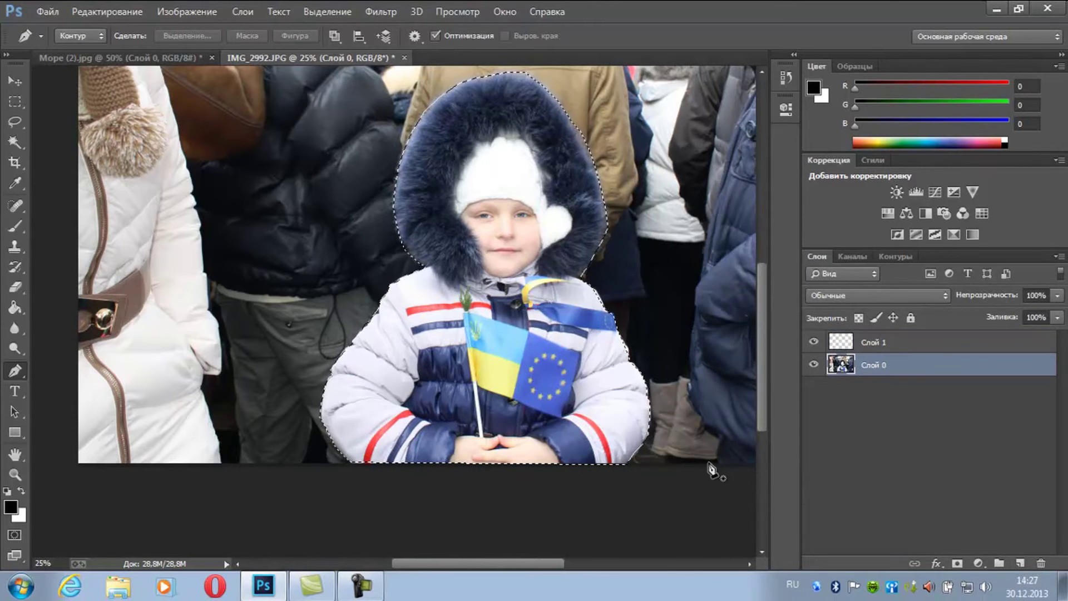
key("ctrl+c")
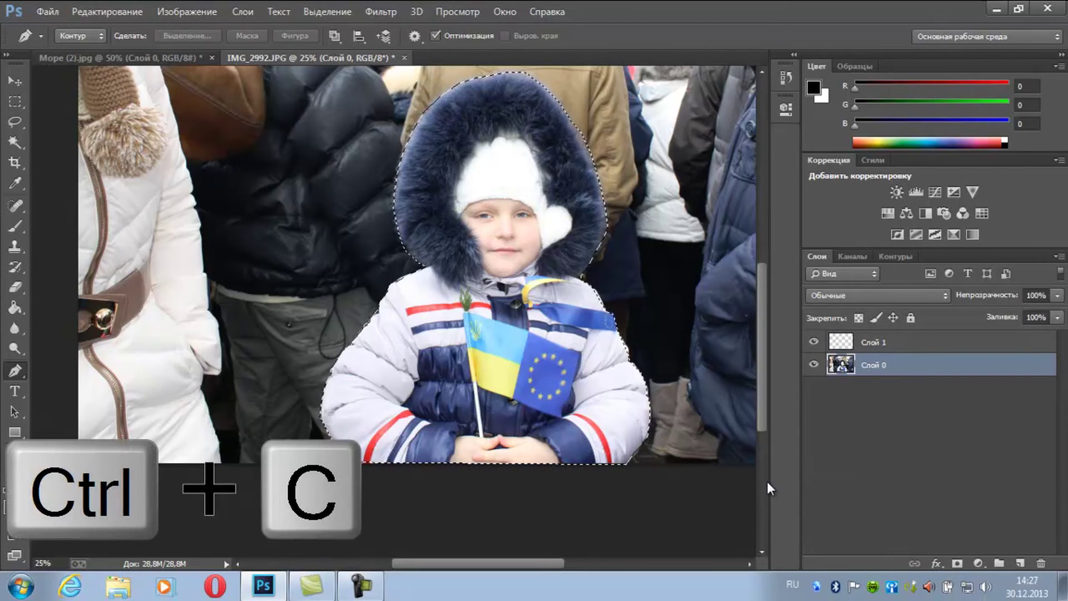
left_click(884, 345)
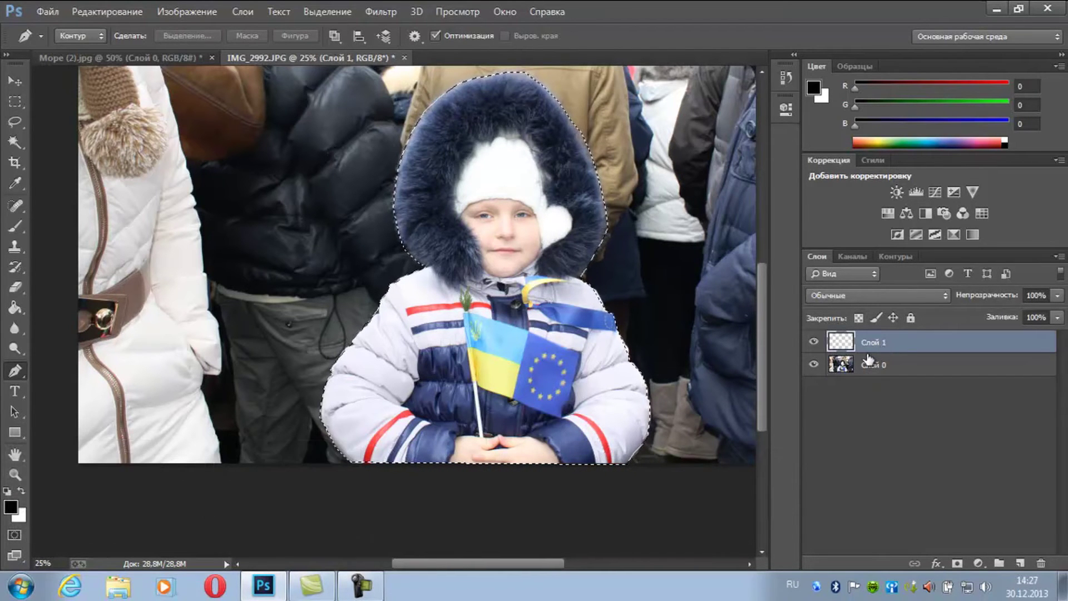
key("ctrl+v")
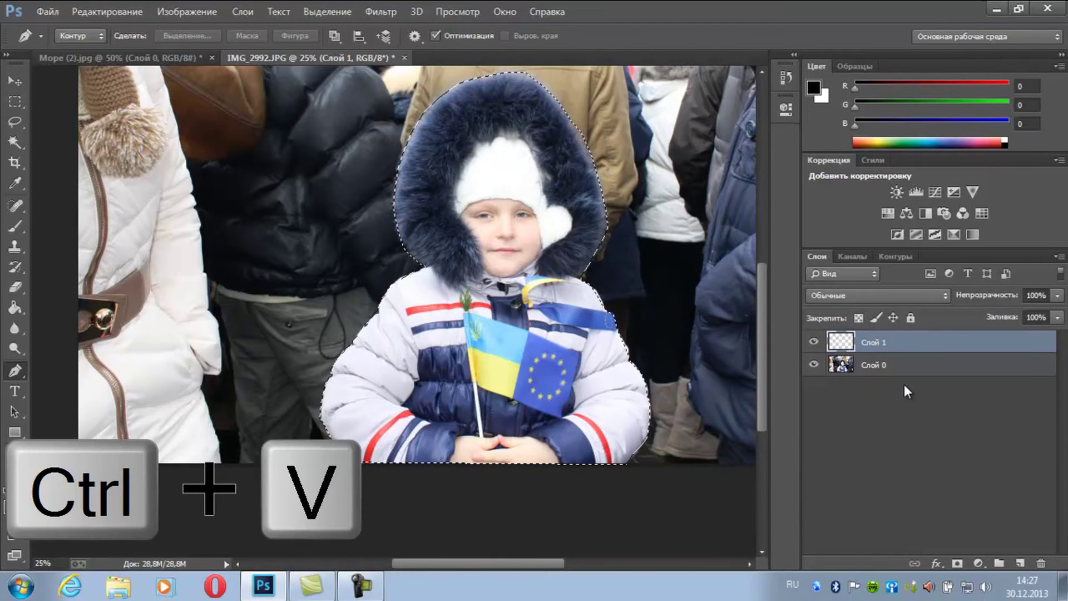
Step: Hide the original photo layer Слой 0 and delete it, keeping only the cut-out child
left_click(815, 364)
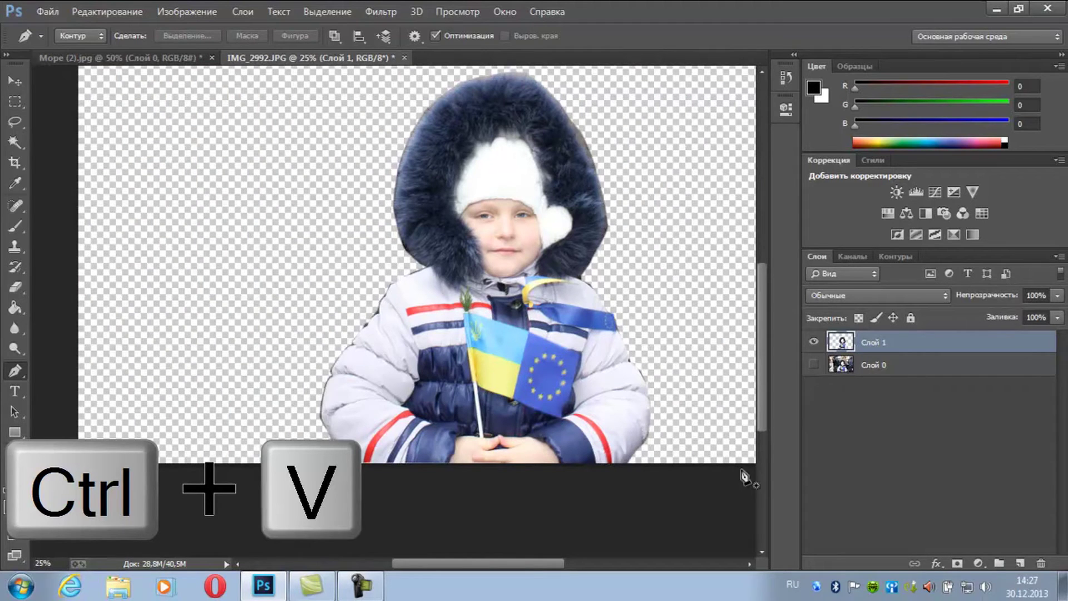
left_click(993, 366)
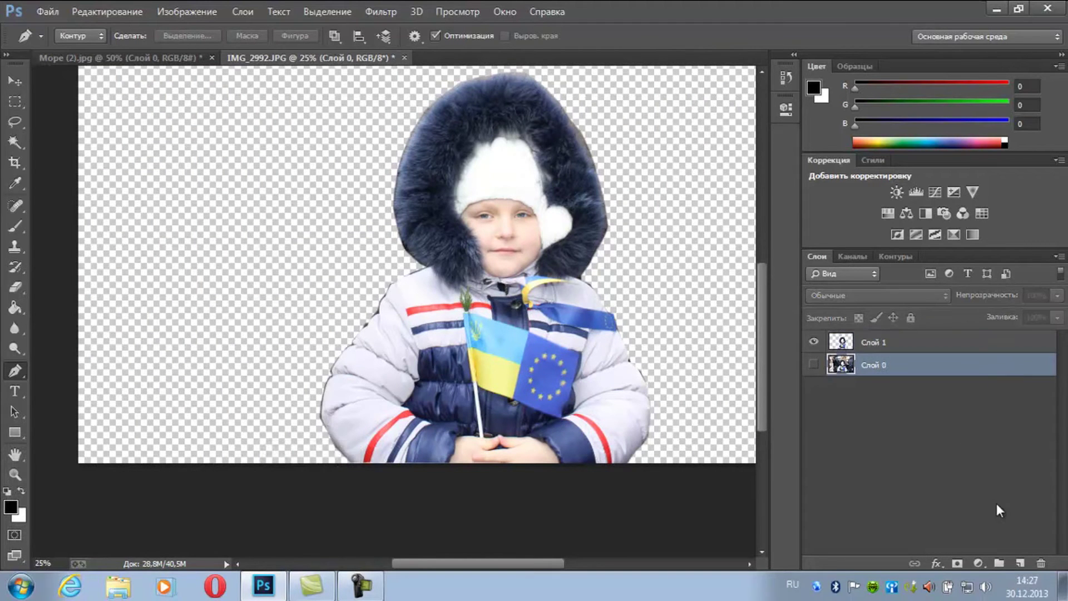
left_click(1040, 564)
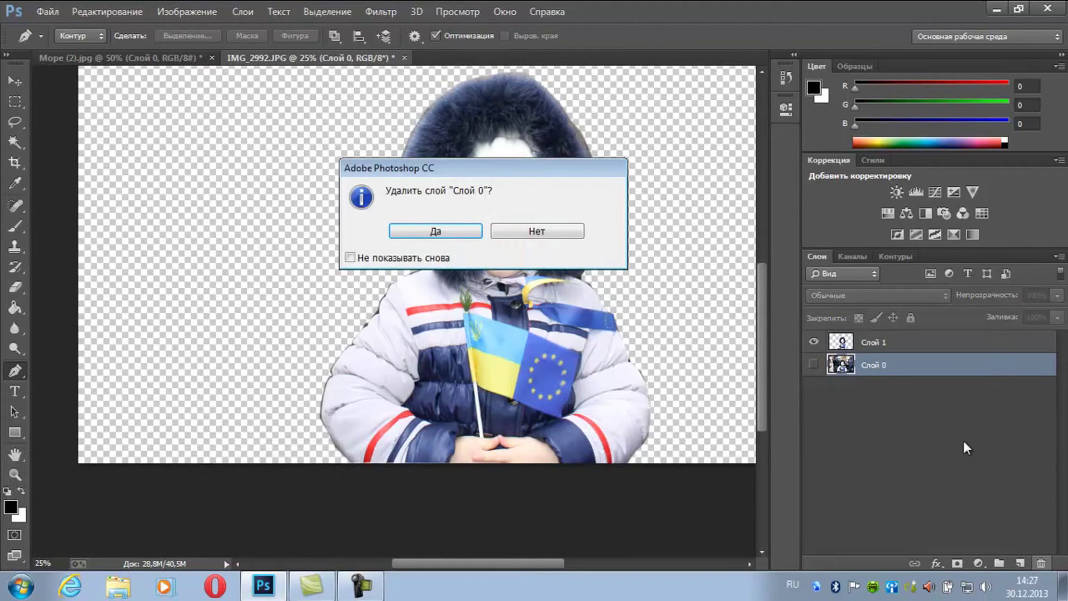
left_click(470, 234)
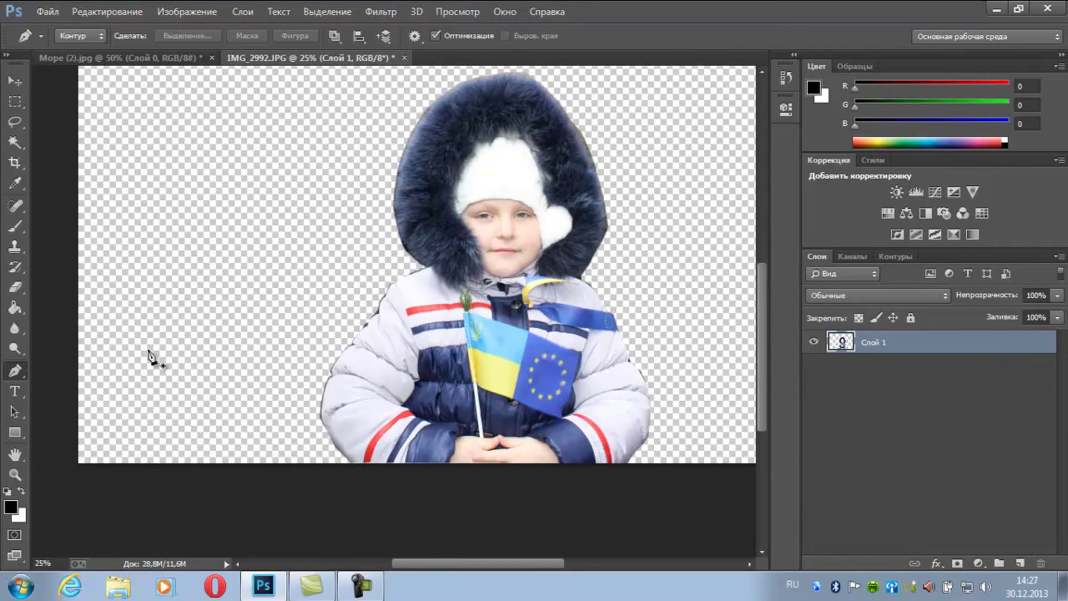
Step: Remove the black halo and the white halo from the edges of the cut-out child on Слой 1
left_click(15, 473)
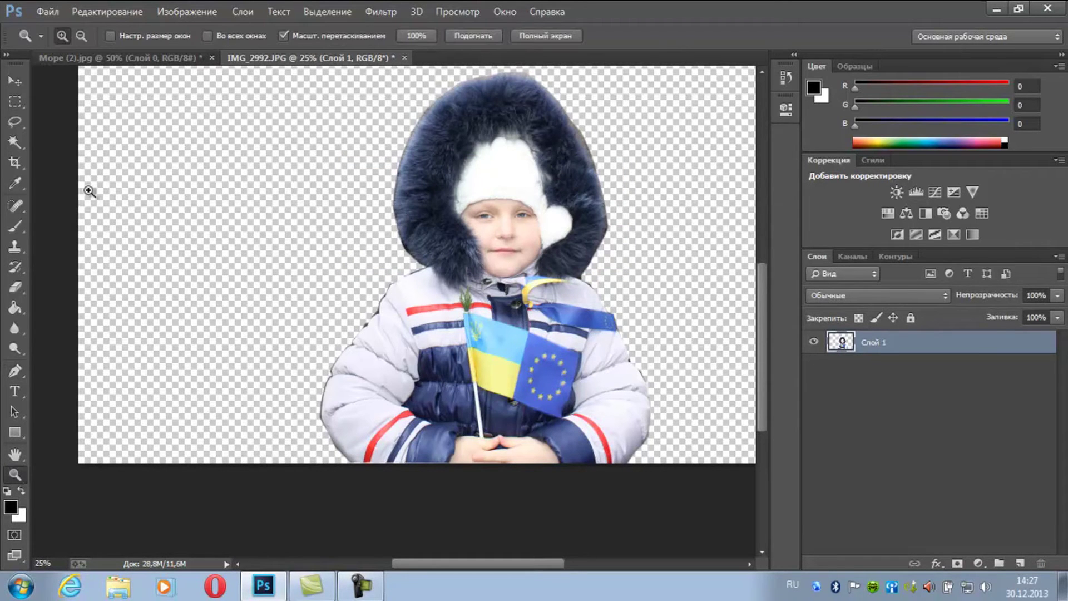
left_click(81, 36)
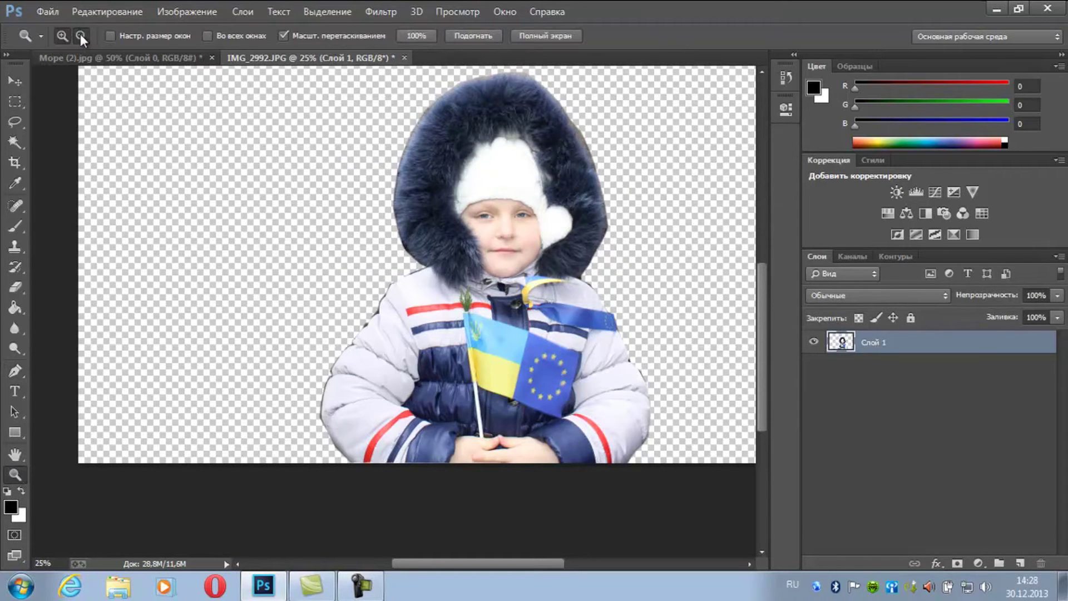
left_click(201, 224)
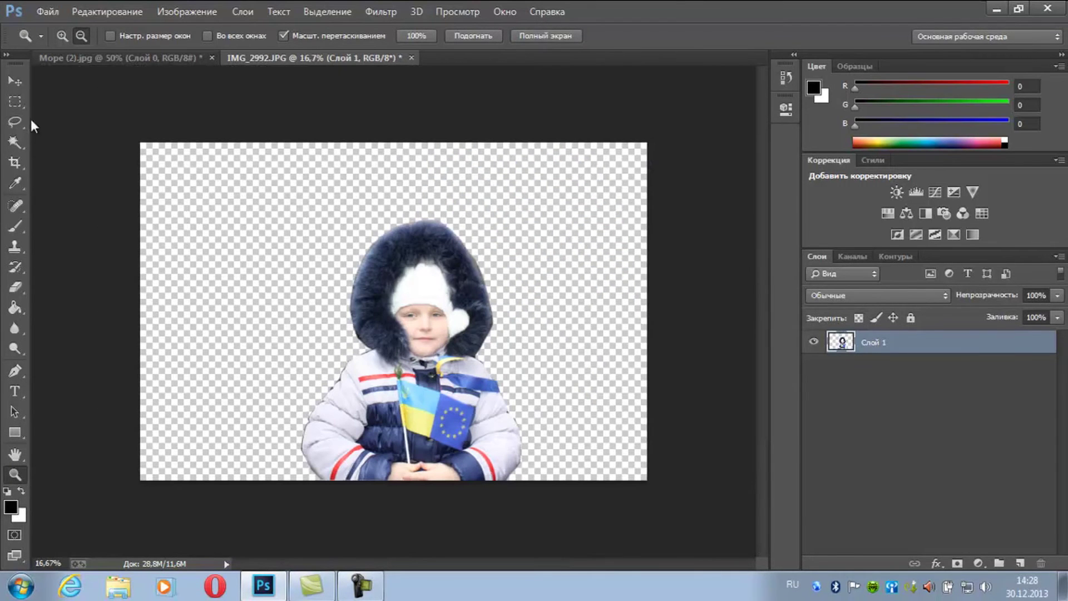
left_click(17, 81)
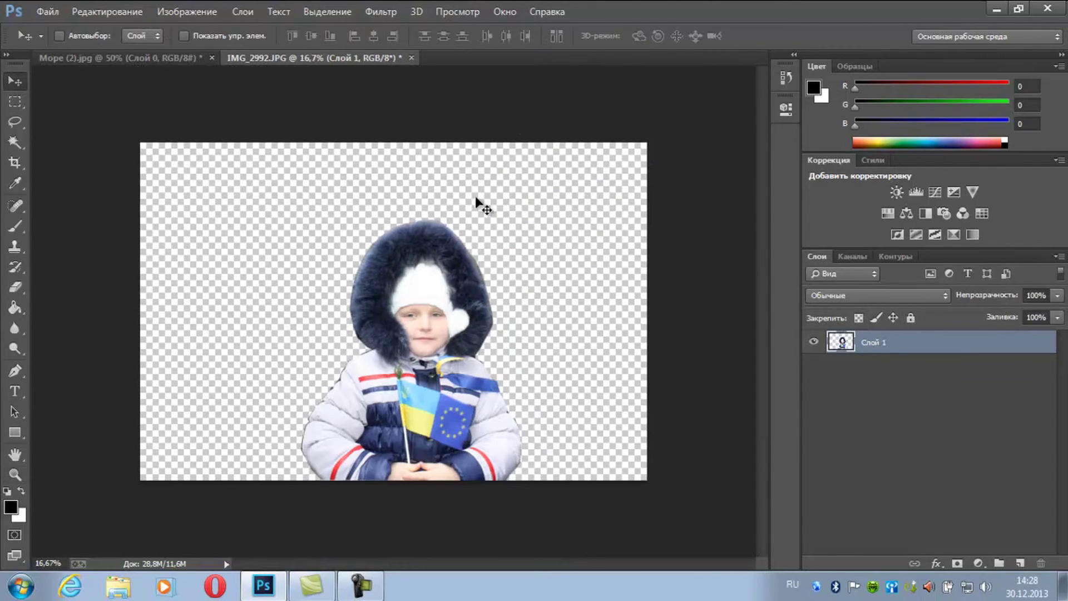
left_click(245, 12)
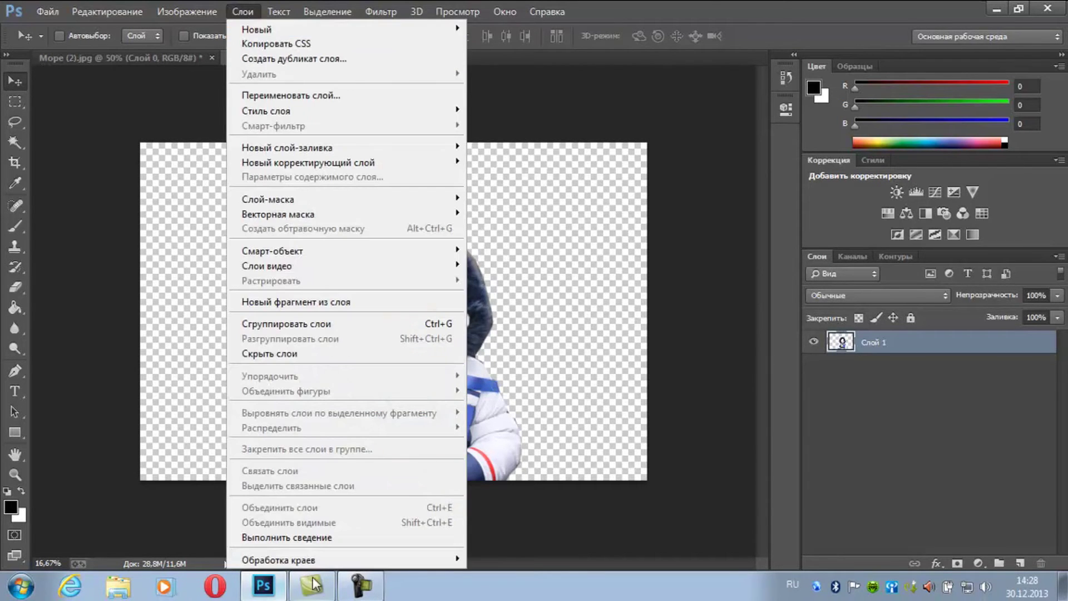
mouse_move(443, 560)
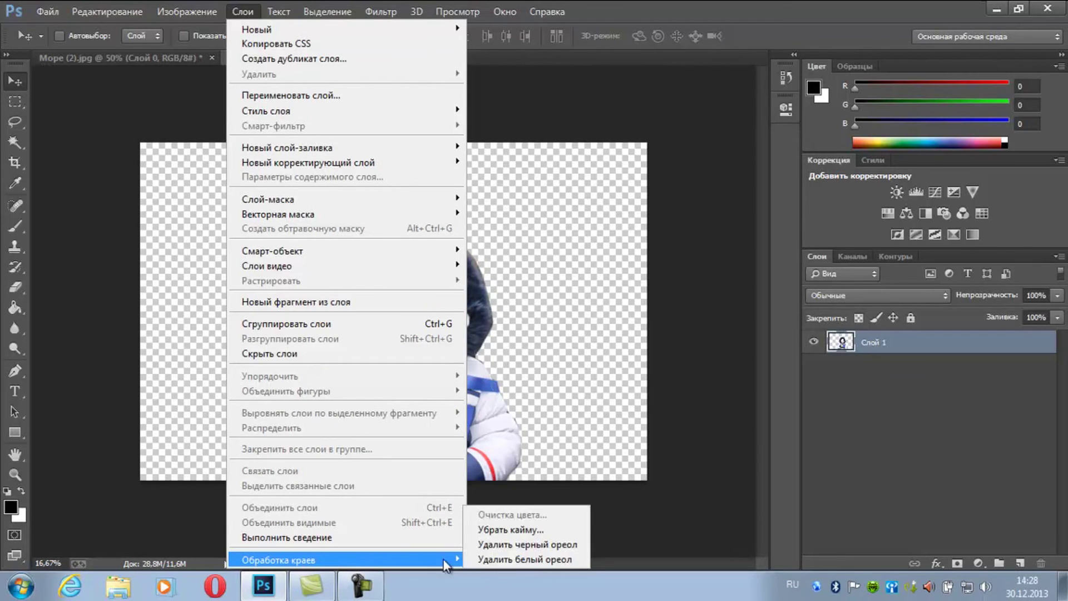
left_click(499, 543)
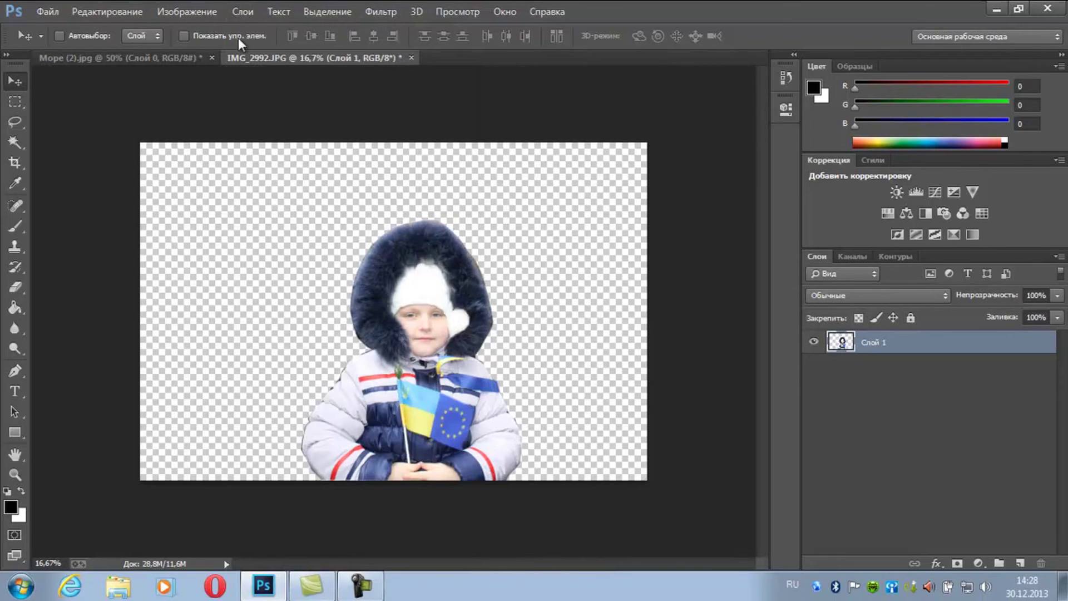
left_click(248, 11)
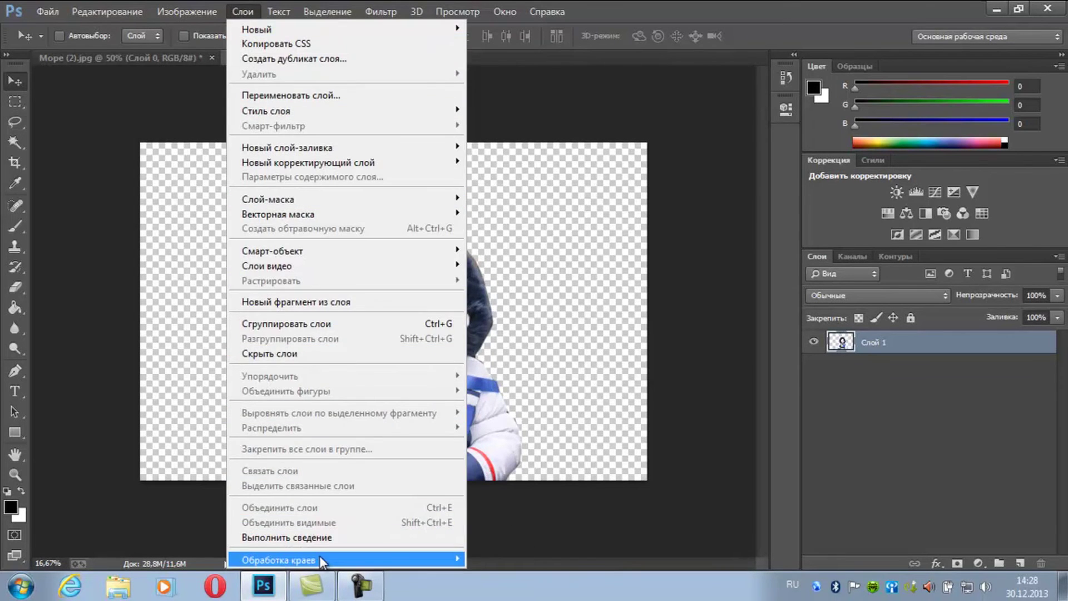
left_click(485, 557)
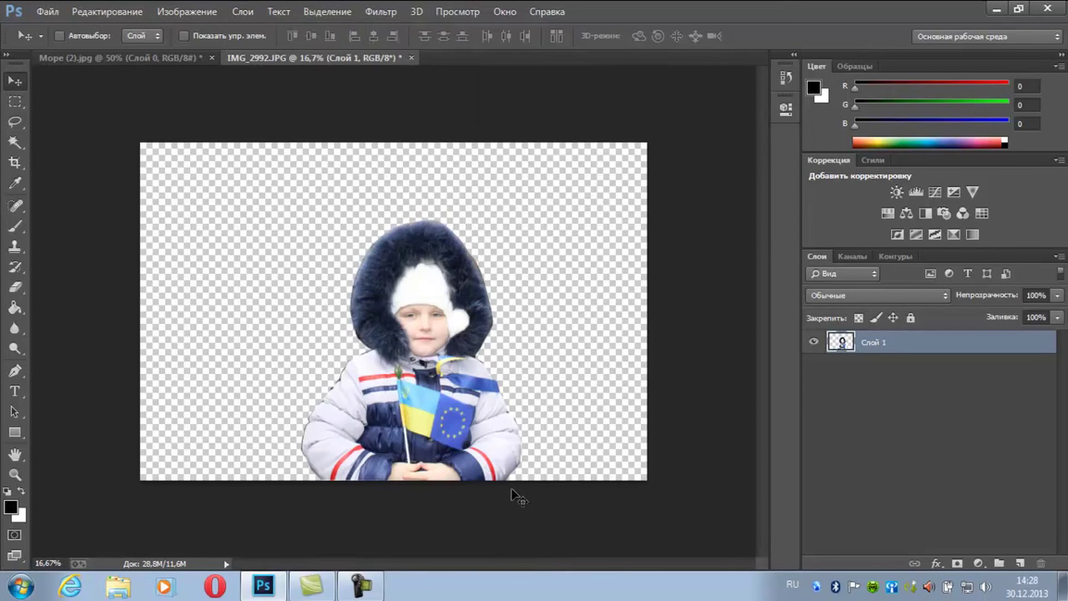
Step: Defringe the edges of the cut-out child with a width of 2 pixels
left_click(243, 11)
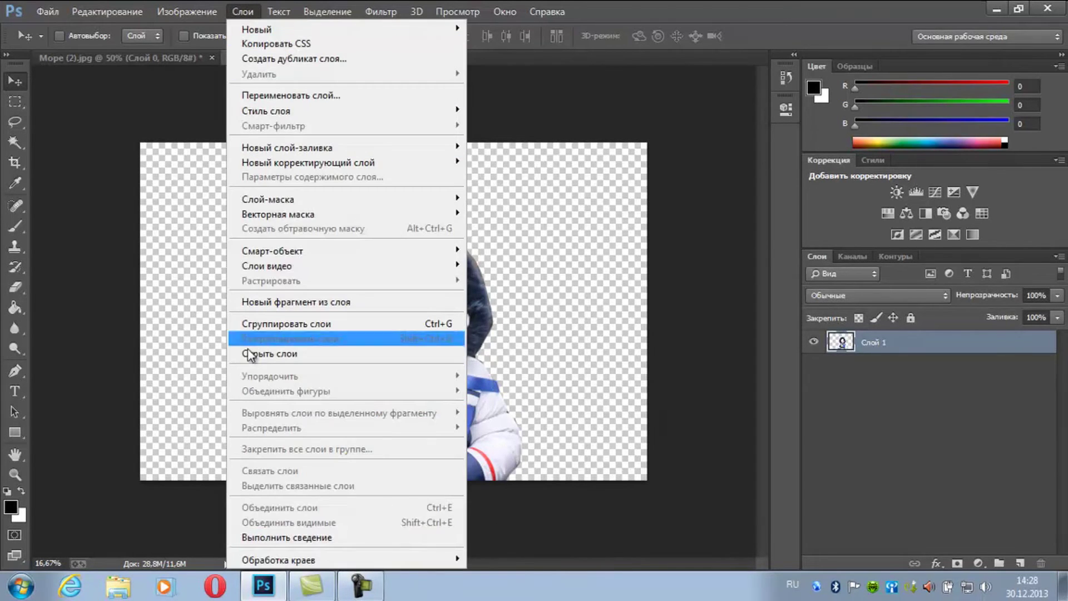
mouse_move(334, 560)
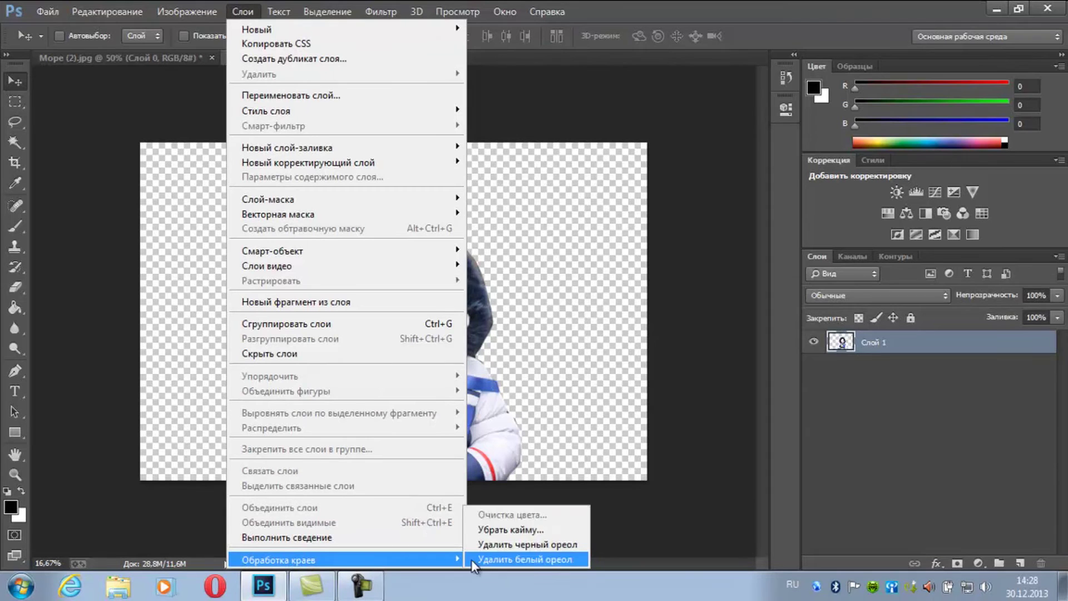
left_click(501, 528)
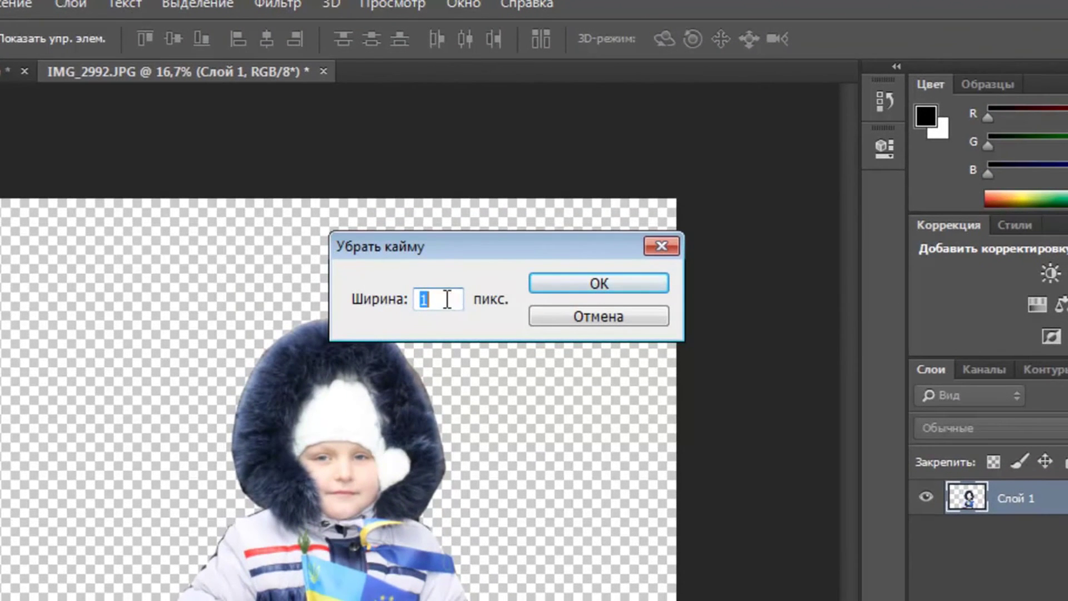
key("BackSpace")
type("2")
left_click(573, 283)
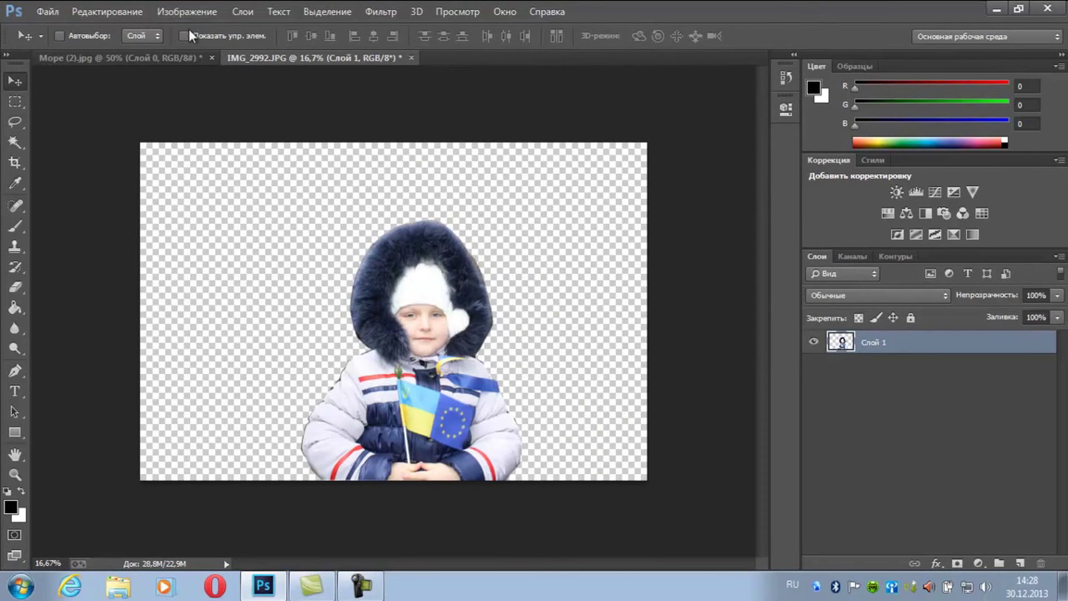
Step: Darken the cut-out child with a Levels adjustment, raising the RGB black input level to 57
left_click(193, 13)
mouse_move(201, 58)
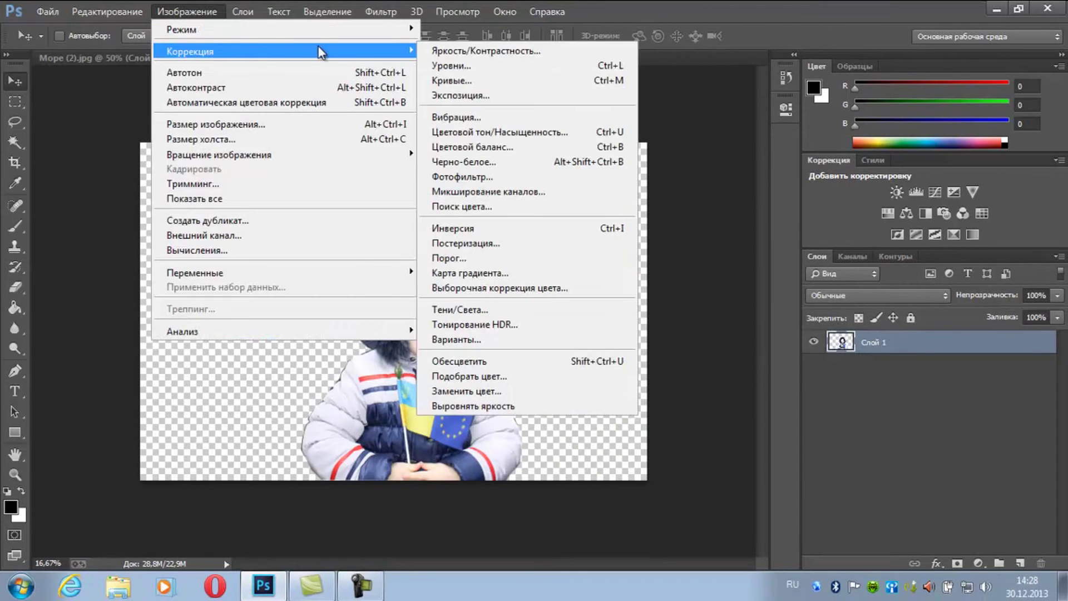
left_click(452, 65)
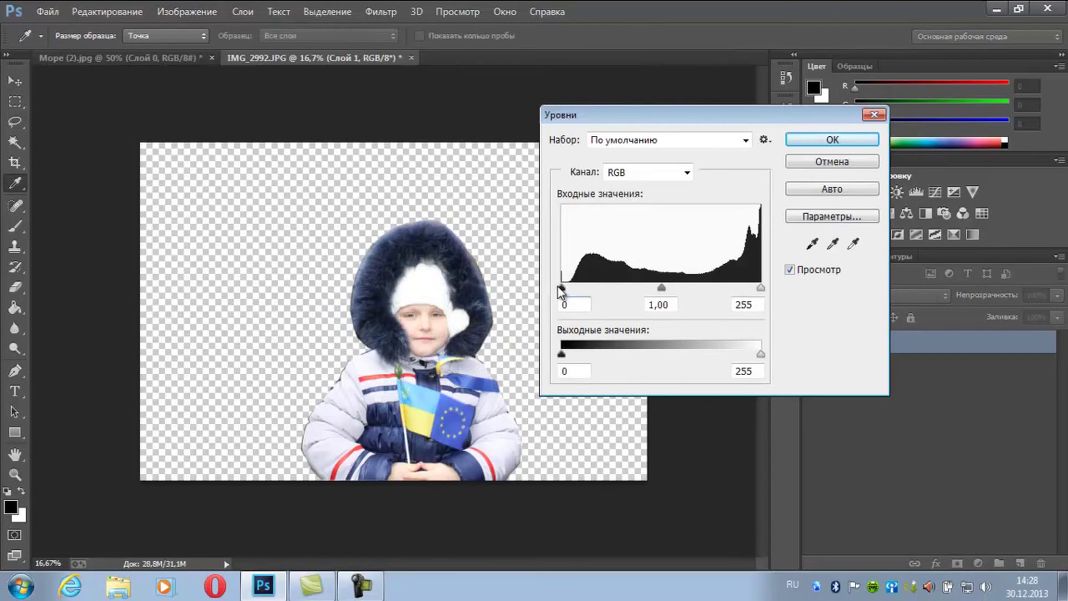
left_click_drag(560, 289, 609, 295)
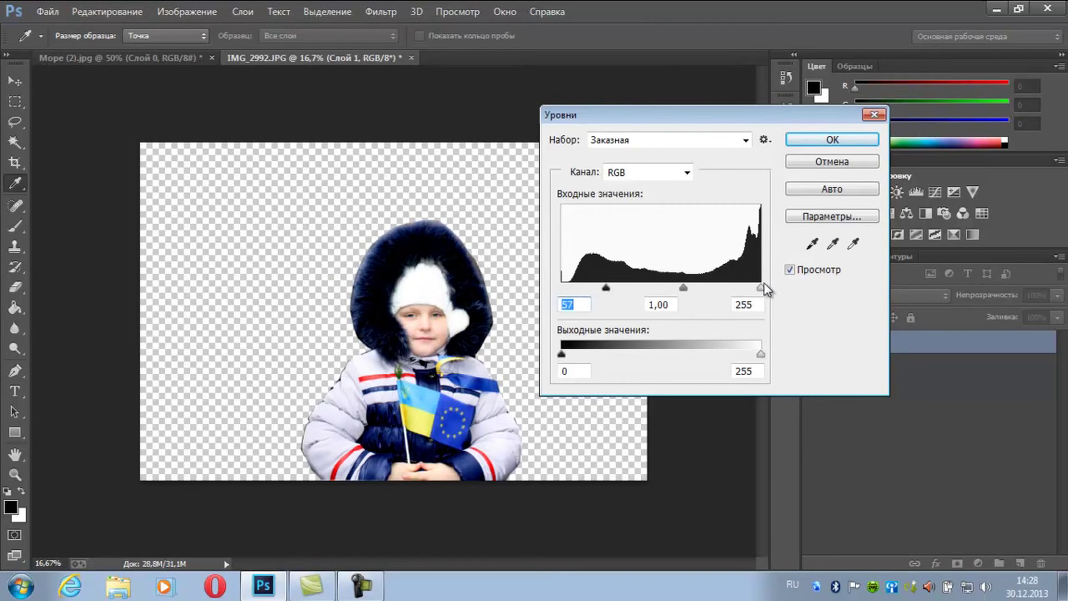
left_click(801, 140)
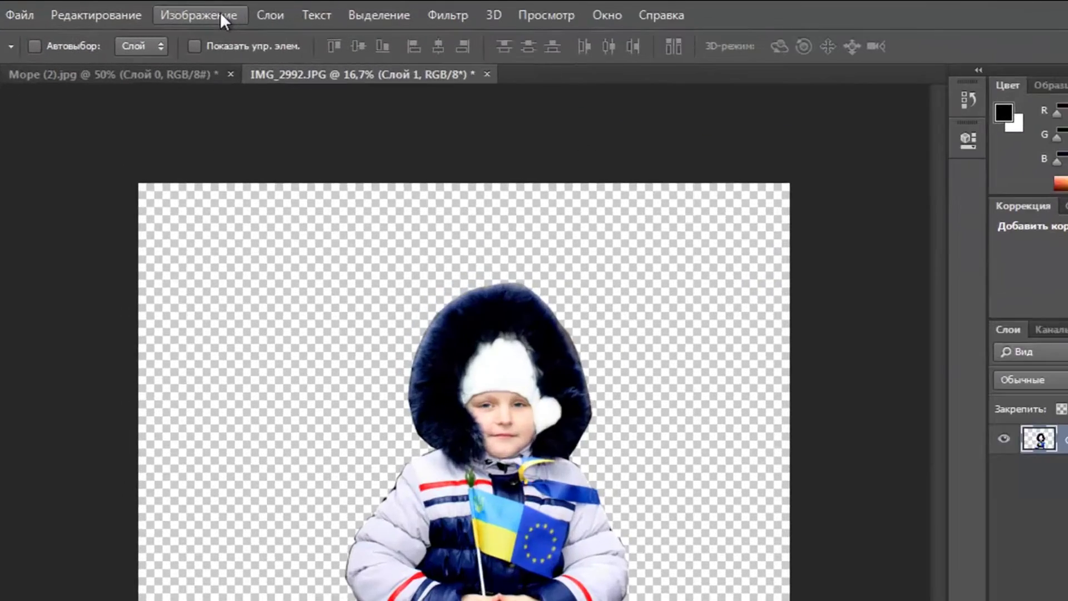
Step: Apply an Exposure adjustment to the cut-out child with exposure -0,27 and offset -0,0082
left_click(210, 11)
mouse_move(659, 103)
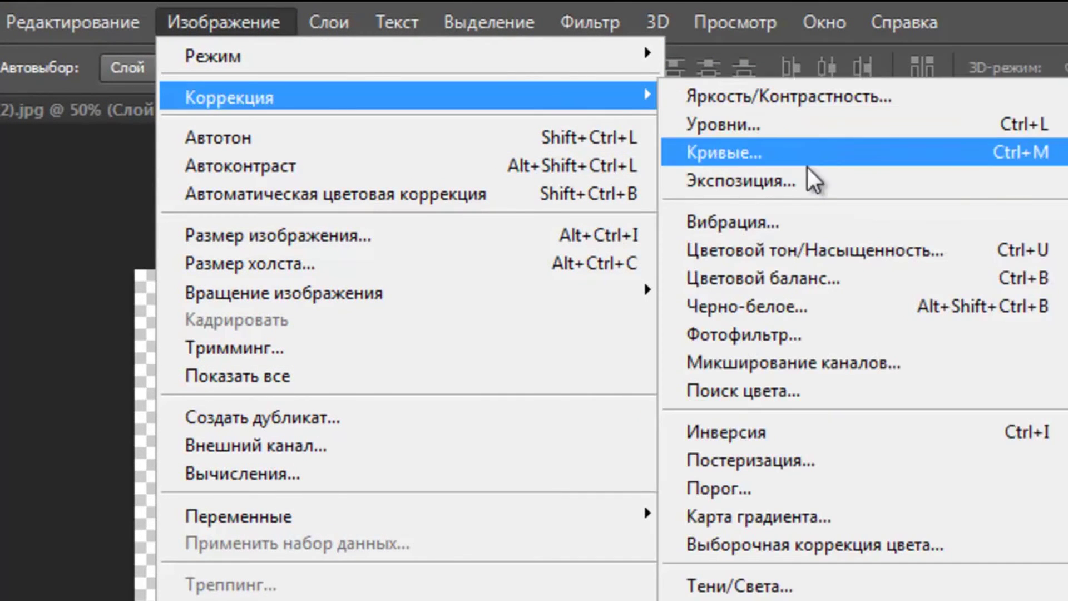
left_click(802, 186)
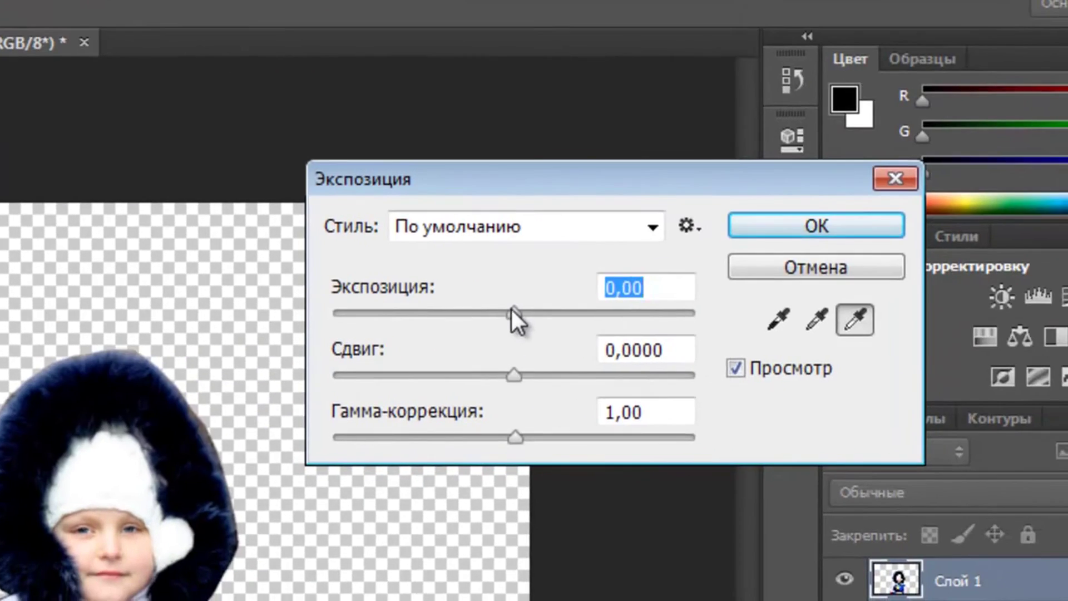
left_click_drag(1067, 376, 1060, 379)
left_click_drag(496, 312, 506, 311)
left_click_drag(516, 377, 511, 377)
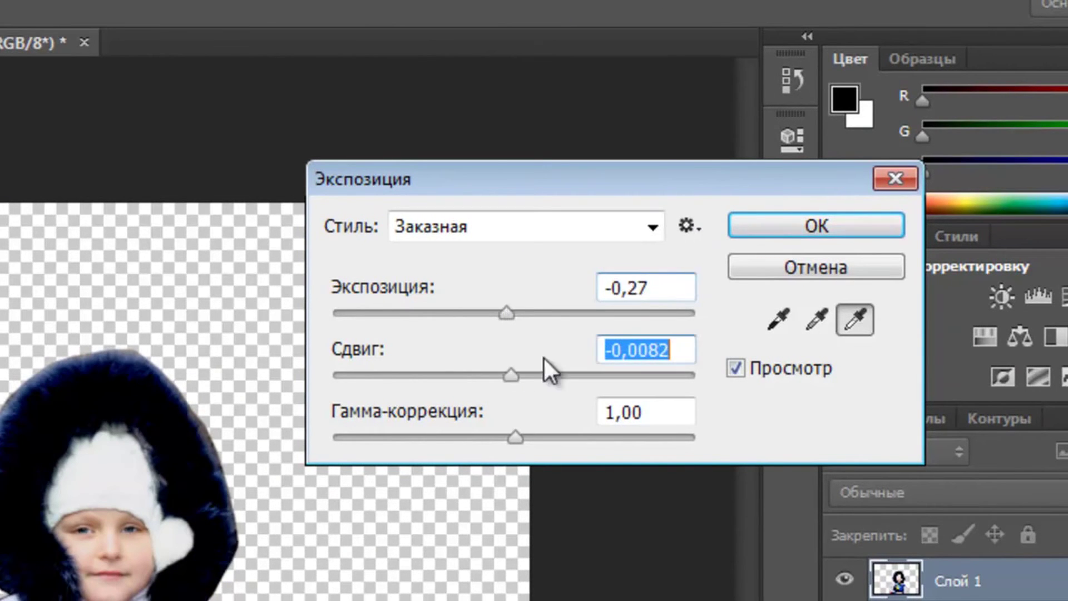
left_click(764, 234)
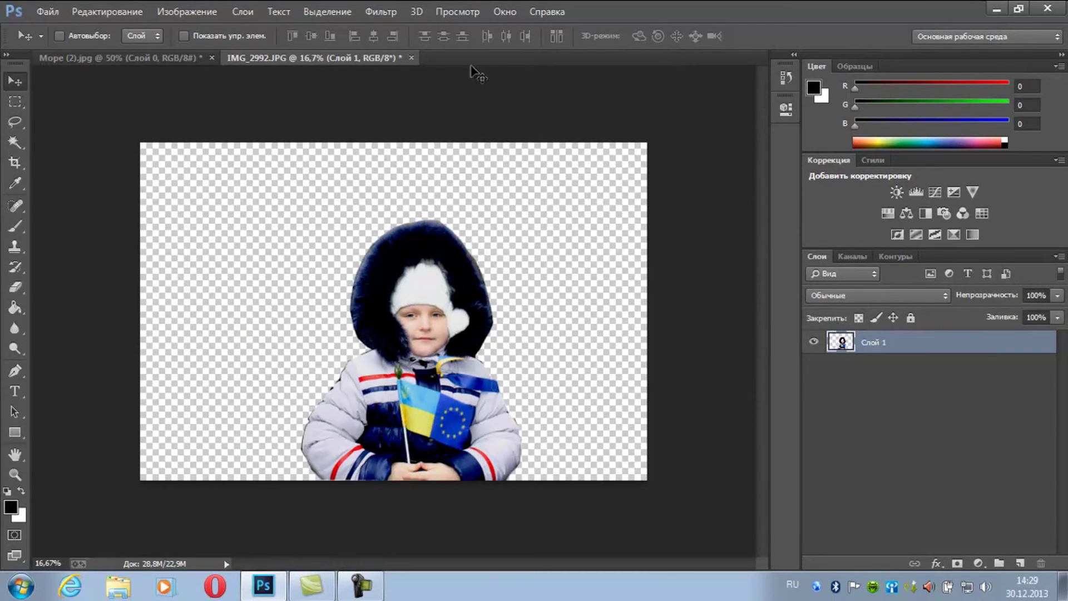
Step: Create a new document from the Фото preset at Книжный, 5 x 7 inches, 300 pixels/inch, with a transparent background
left_click(182, 55)
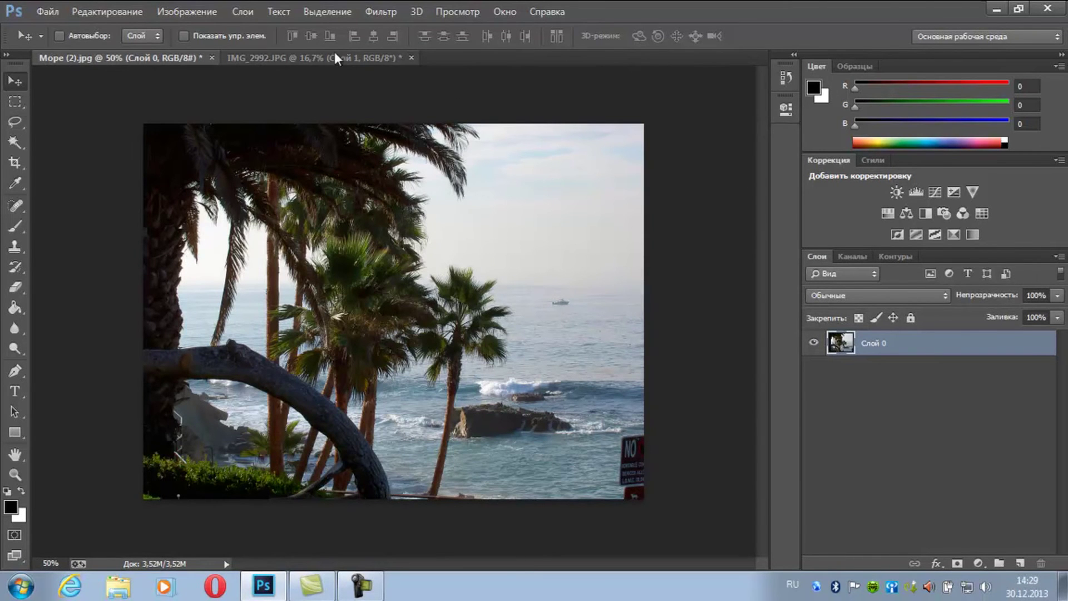
left_click(45, 9)
left_click(56, 32)
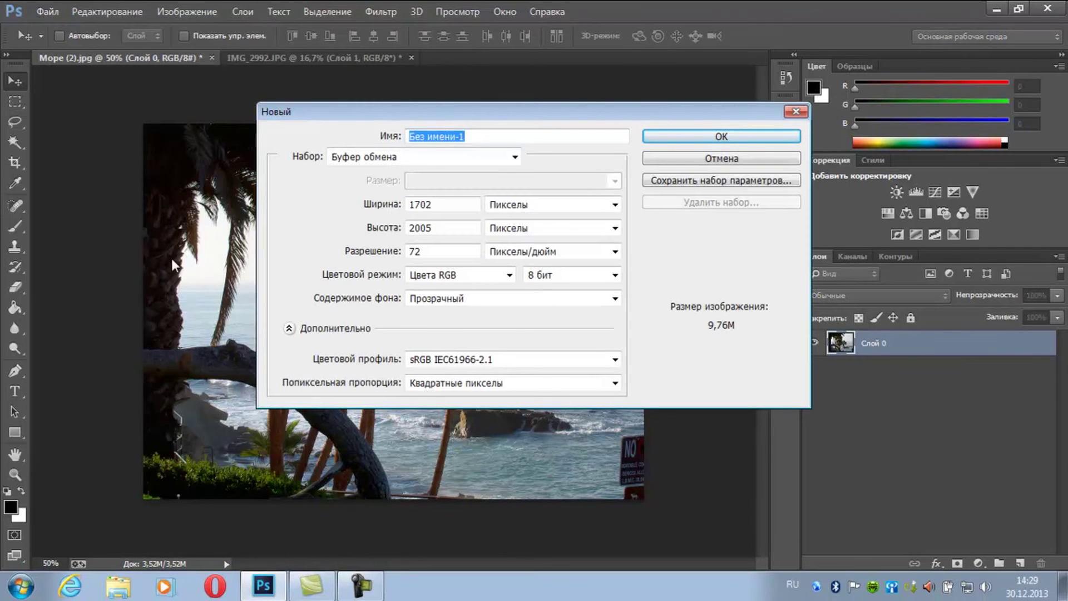
left_click(515, 164)
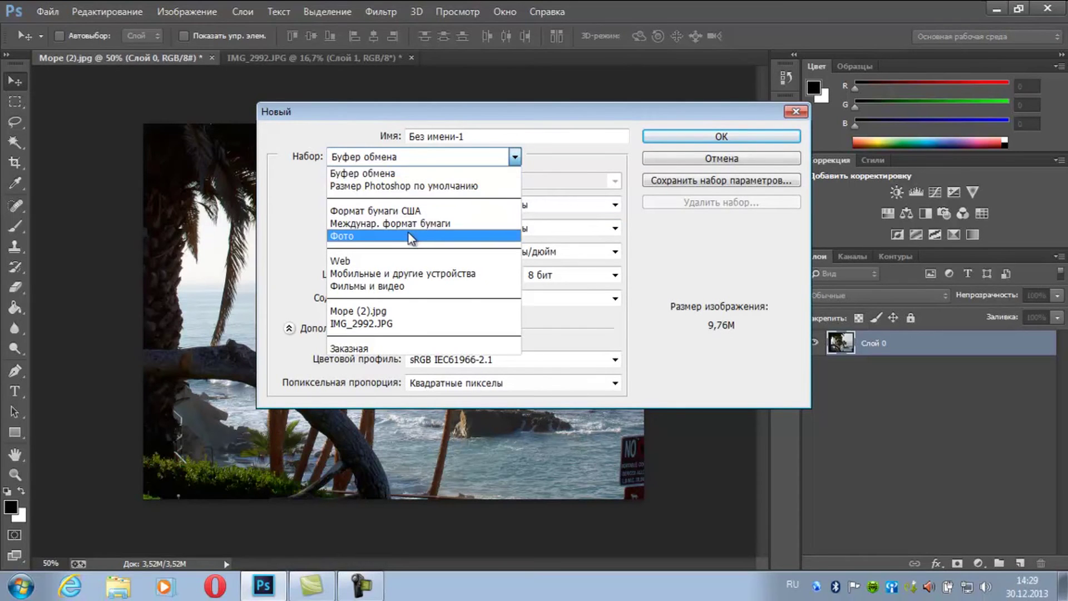
left_click(400, 236)
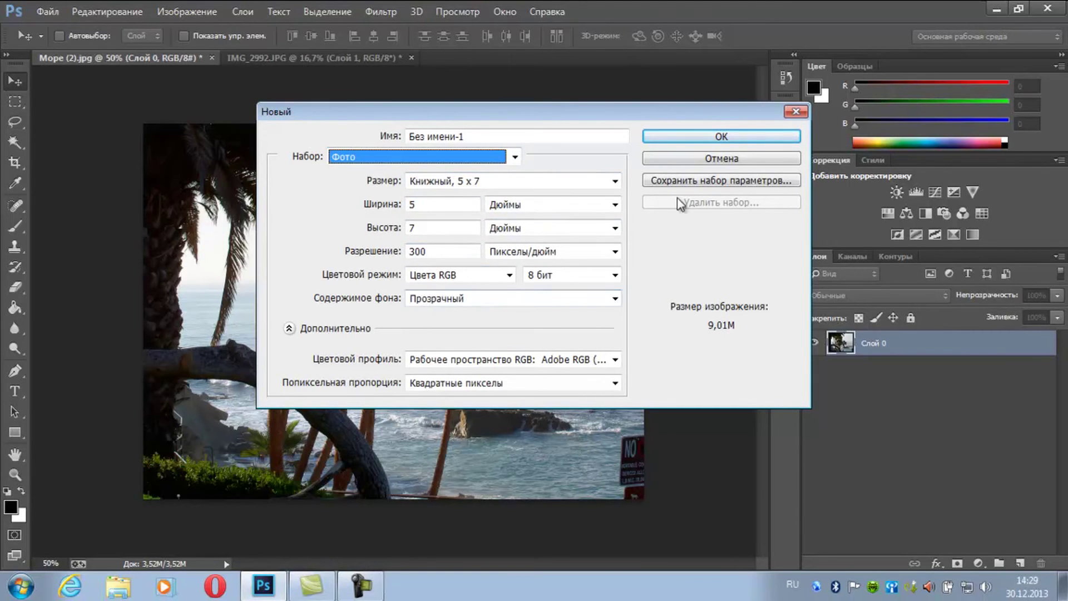
left_click(688, 136)
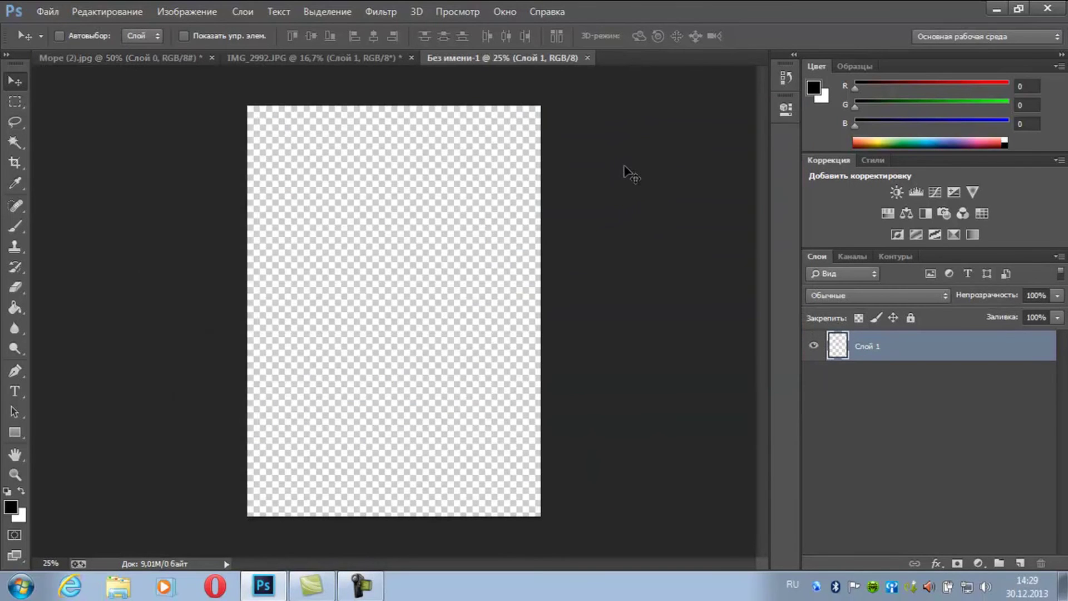
Step: Copy the entire Море (2).jpg seaside image and paste it into the new document Без имени-1
left_click(165, 56)
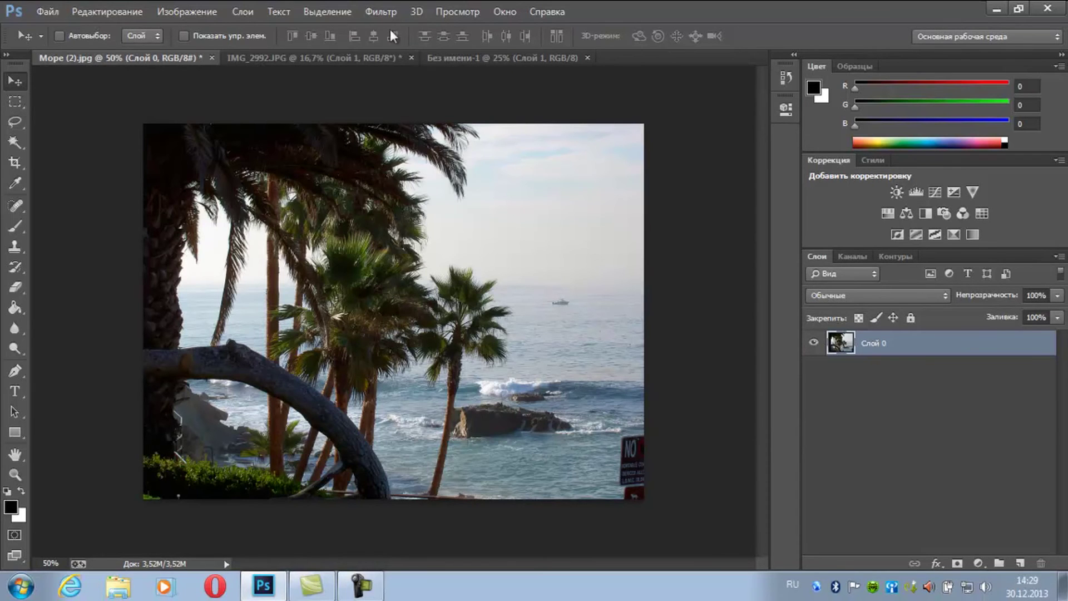
left_click(334, 7)
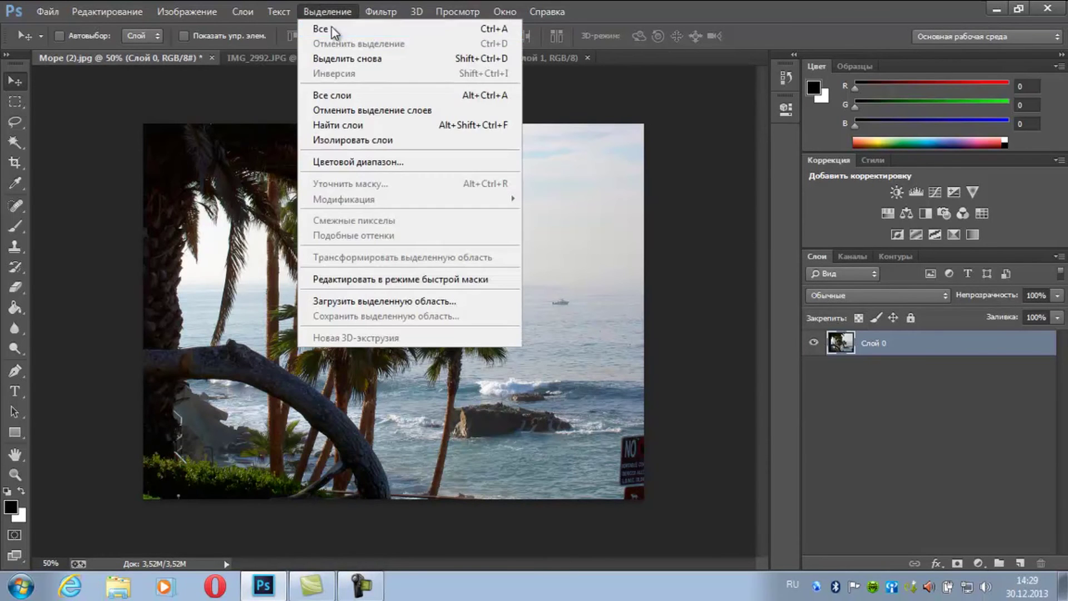
left_click(331, 26)
key("ctrl+c")
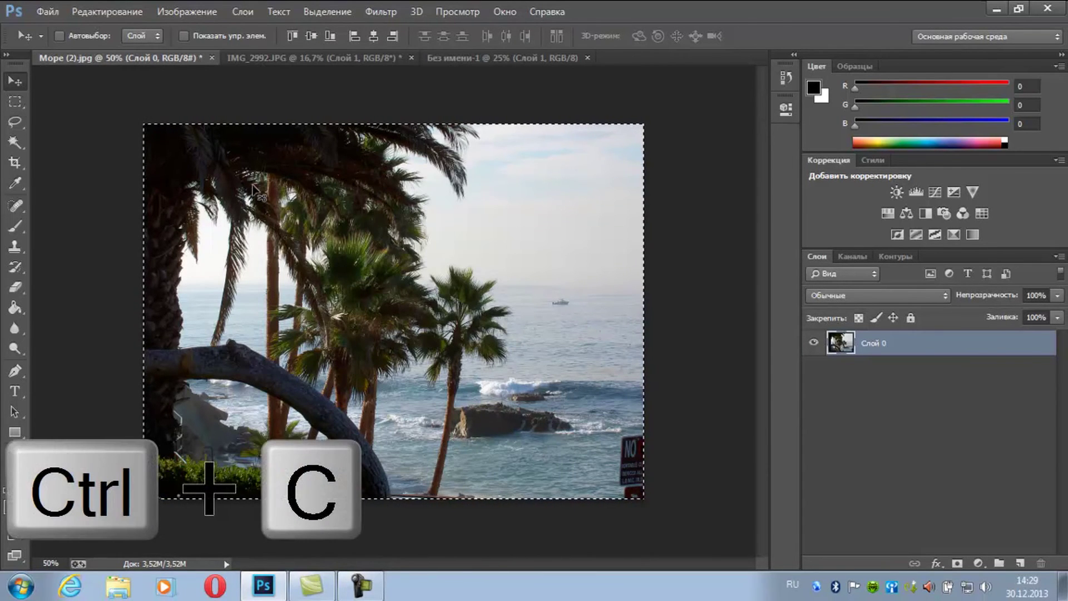
left_click(476, 56)
key("ctrl+v")
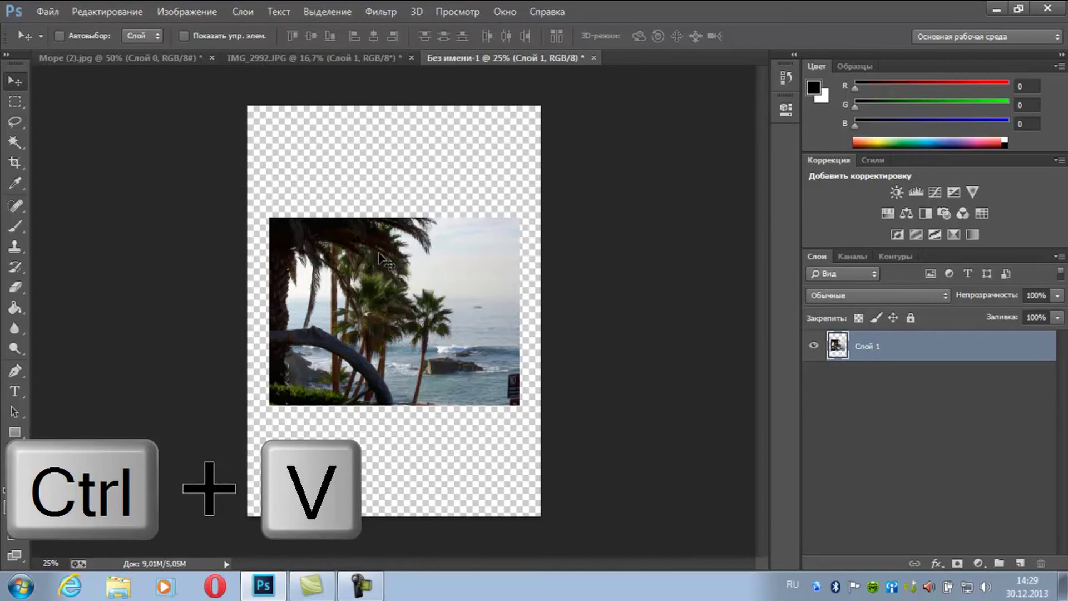
Step: Enlarge the pasted seaside image to about 227% with Free Transform, position it to cover the whole canvas, and apply the transformation
key("ctrl+t")
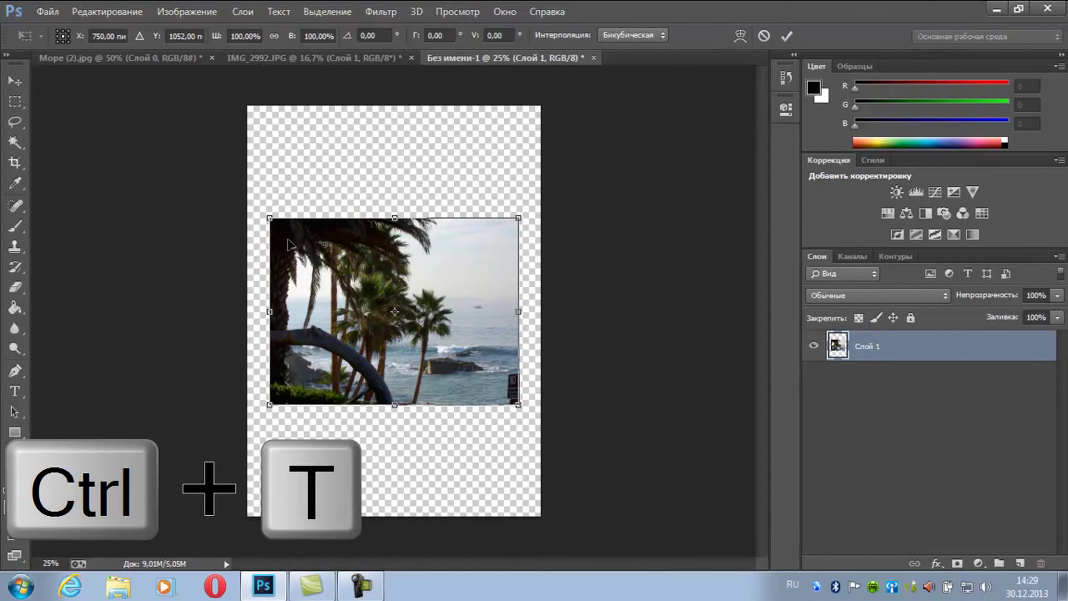
left_click_drag(270, 217, 69, 68)
left_click_drag(293, 233, 378, 351)
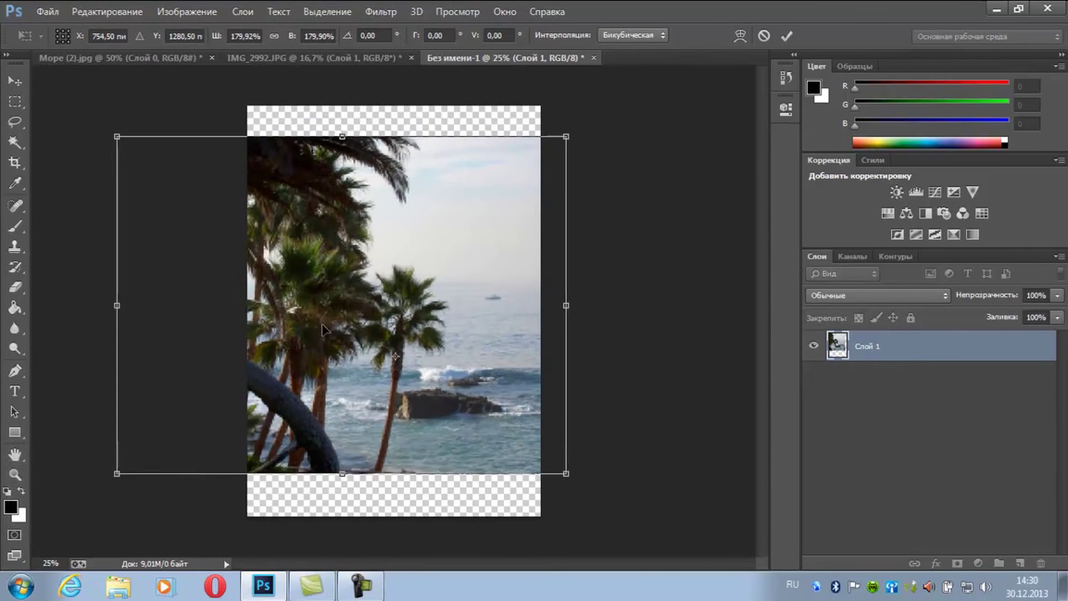
left_click_drag(189, 177, 126, 88)
left_click_drag(397, 335, 399, 316)
left_click_drag(377, 358, 379, 333)
key("ctrl+z")
left_click_drag(130, 118, 94, 90)
left_click_drag(346, 280, 363, 288)
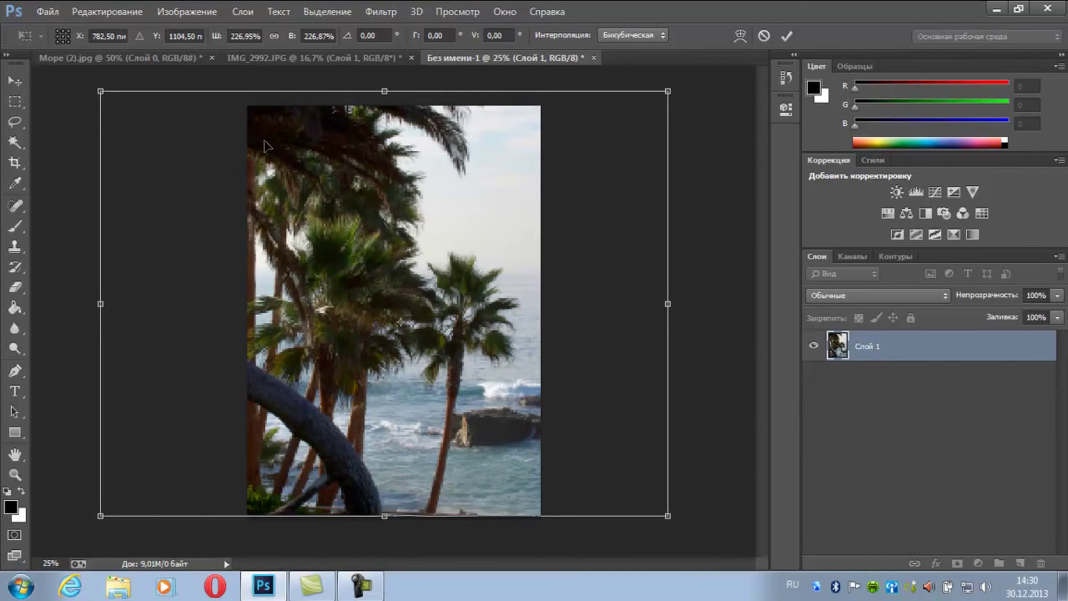
left_click(16, 82)
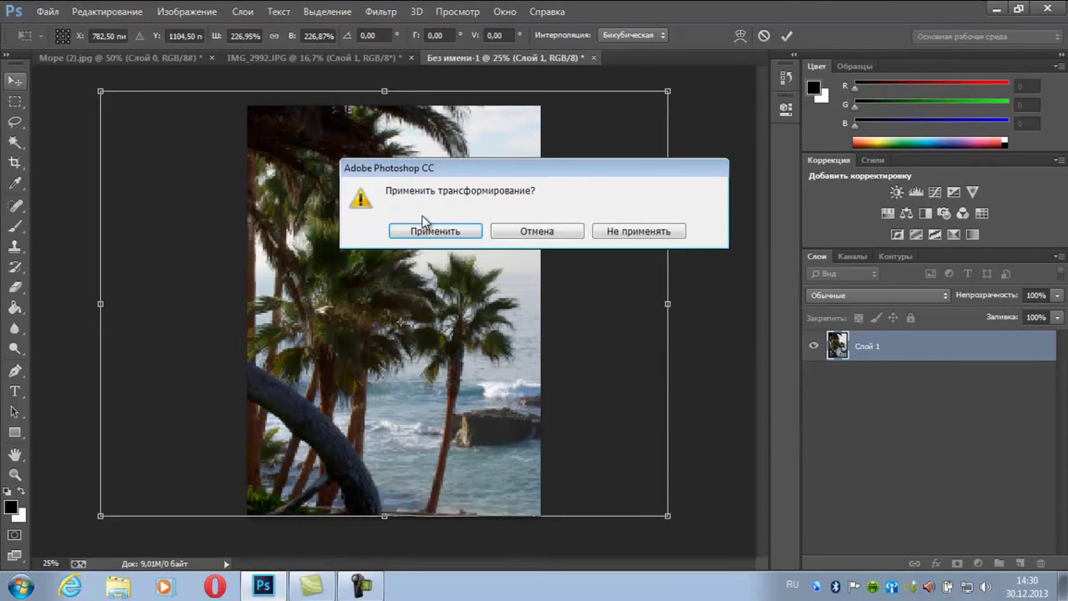
left_click(415, 230)
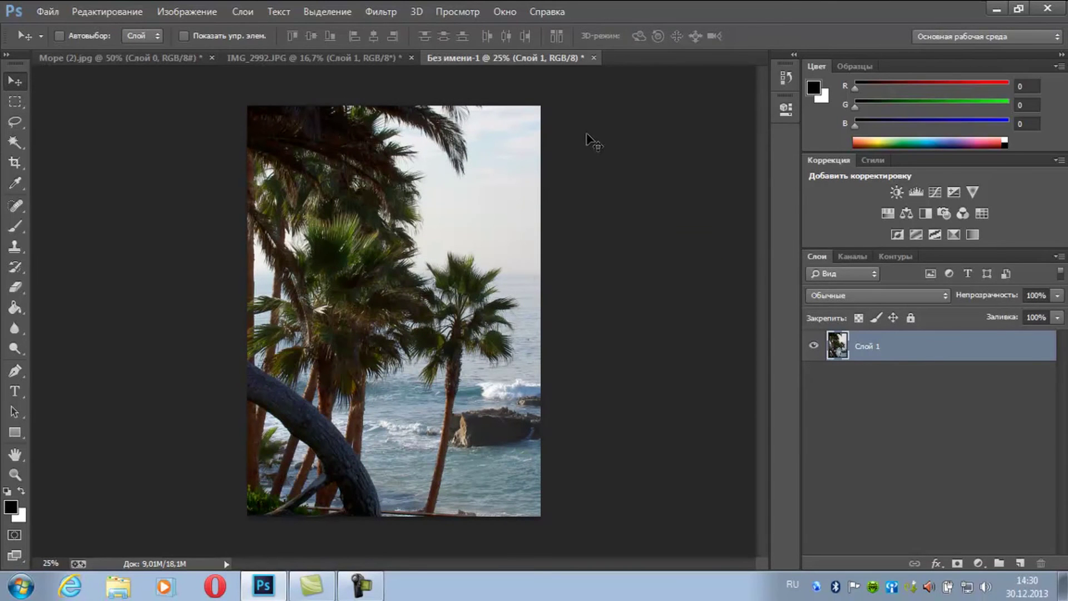
Step: Copy the entire cut-out child image from IMG_2992.JPG and paste it into Без имени-1, converting the colour profile to preserve colours
left_click(353, 57)
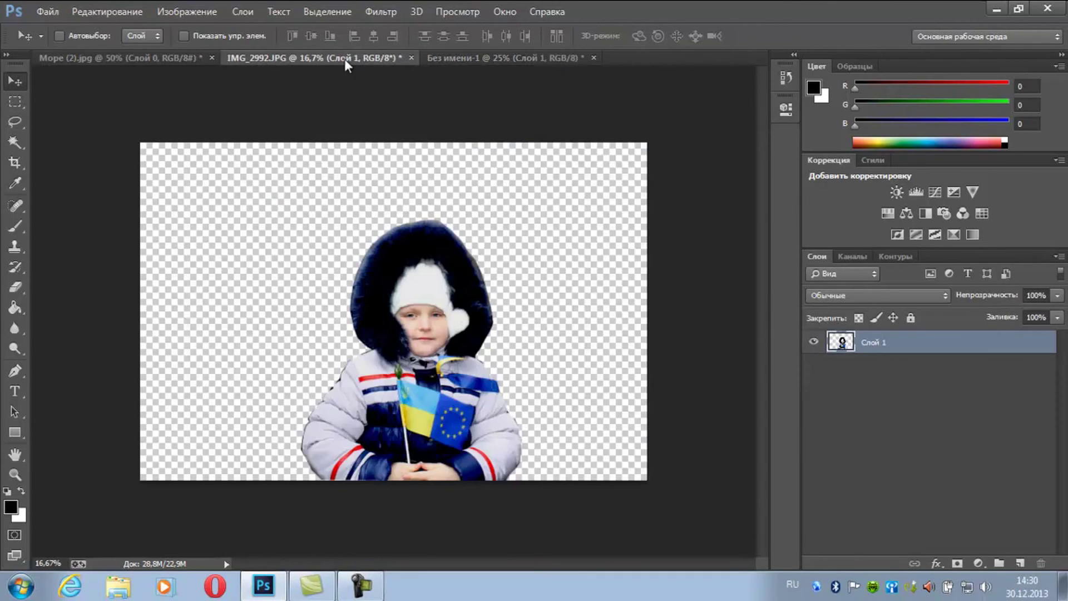
left_click(333, 8)
left_click(331, 29)
key("ctrl+v")
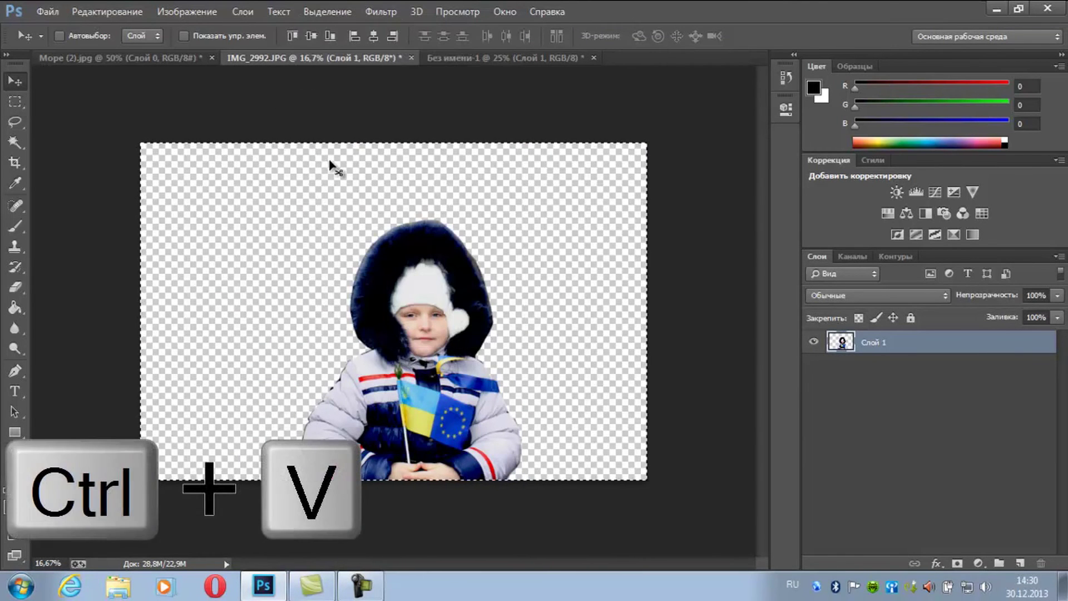
left_click(496, 56)
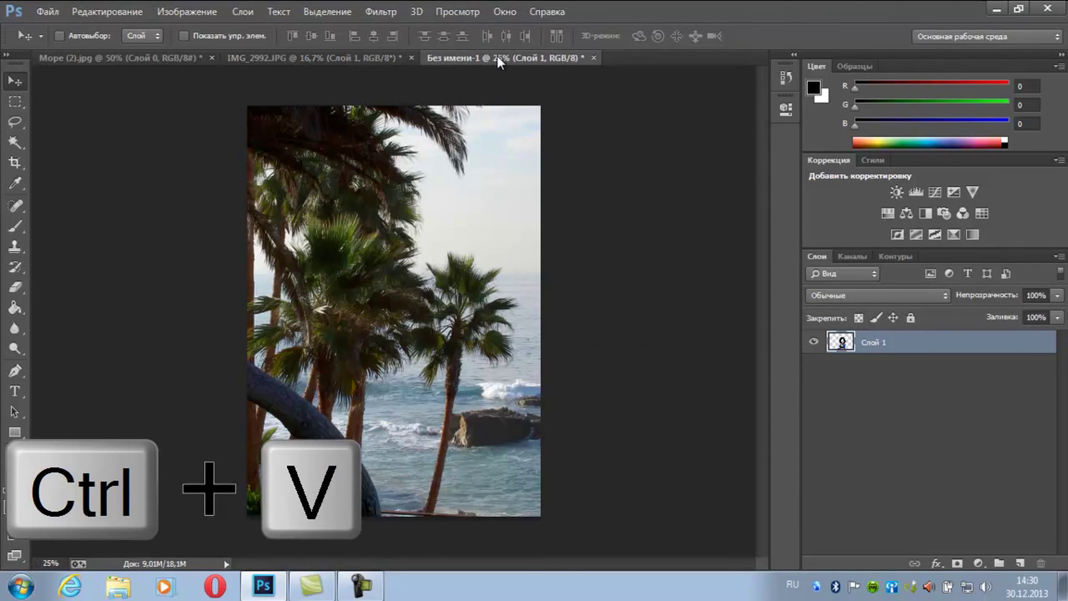
key("ctrl+v")
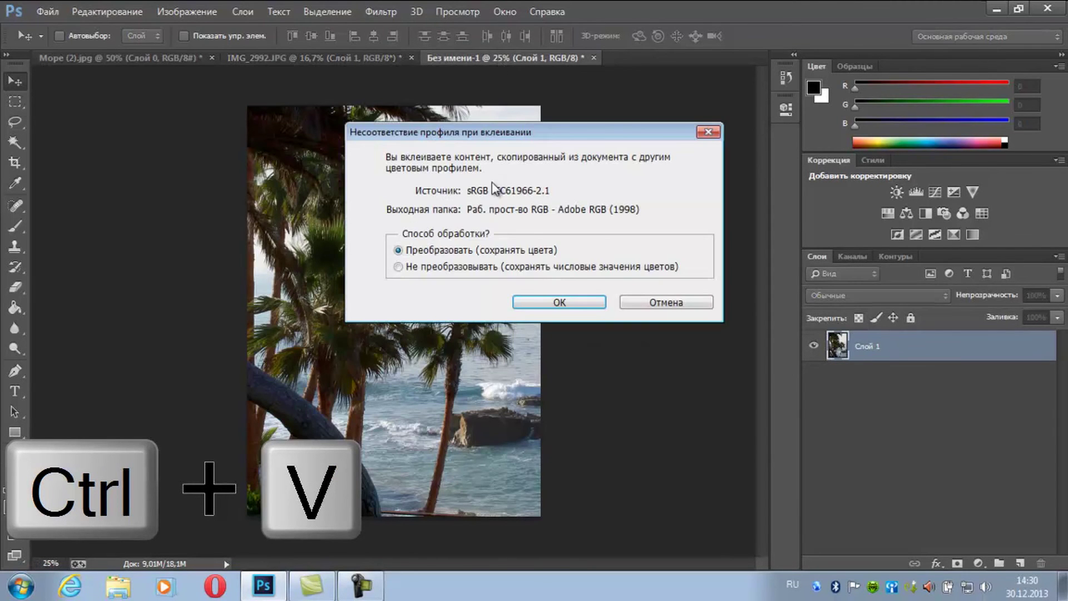
left_click(531, 303)
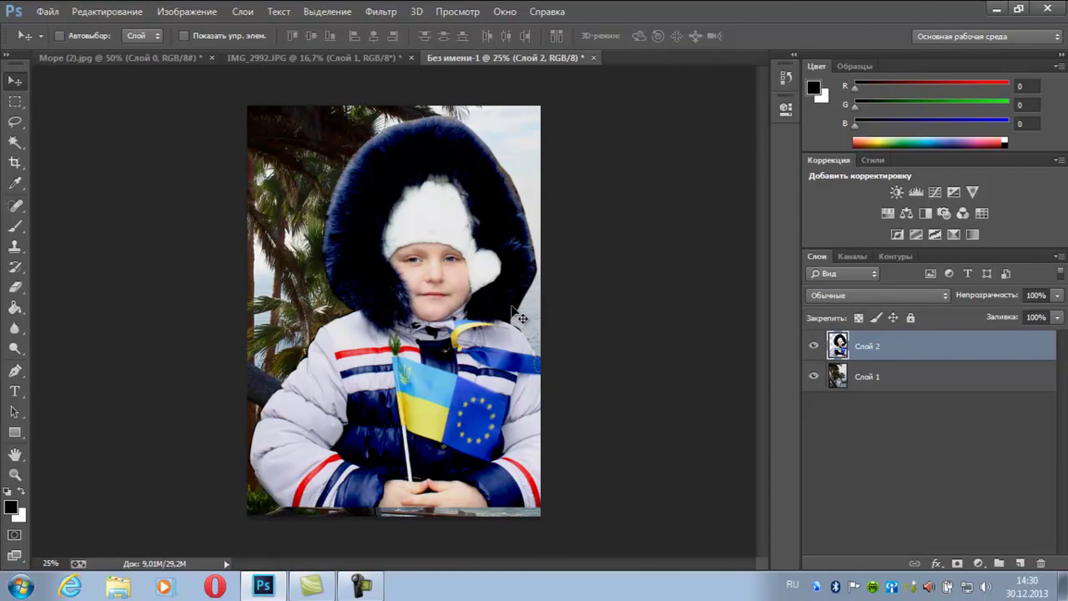
Step: Scale the pasted child proportionally to about 67.7% with Free Transform, place it along the canvas's lower edge, and apply the transformation
key("shift")
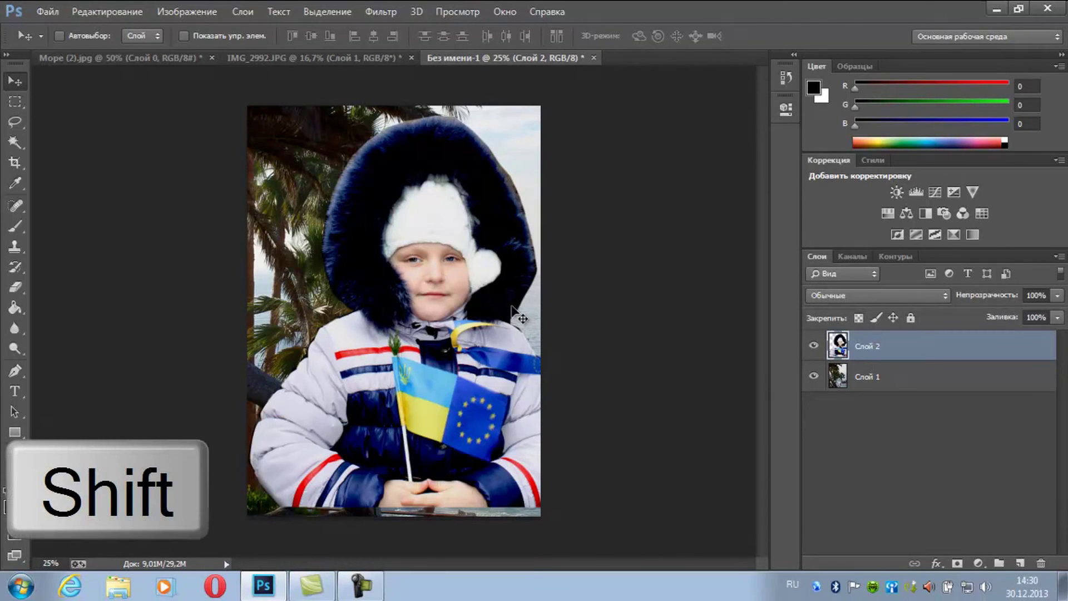
key("ctrl+t")
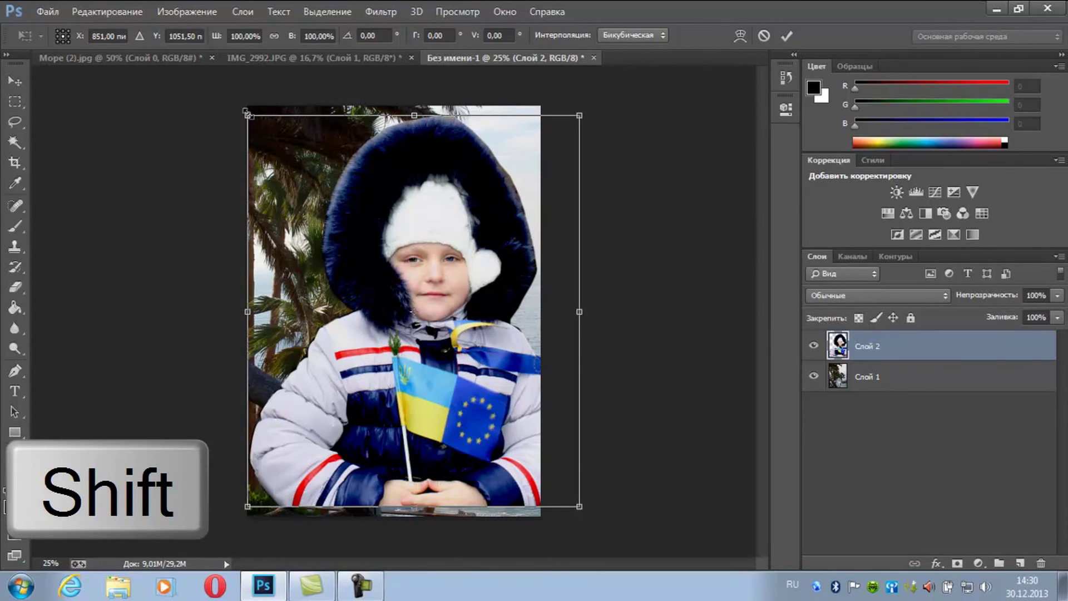
left_click_drag(250, 119, 347, 249)
left_click_drag(440, 356, 364, 366)
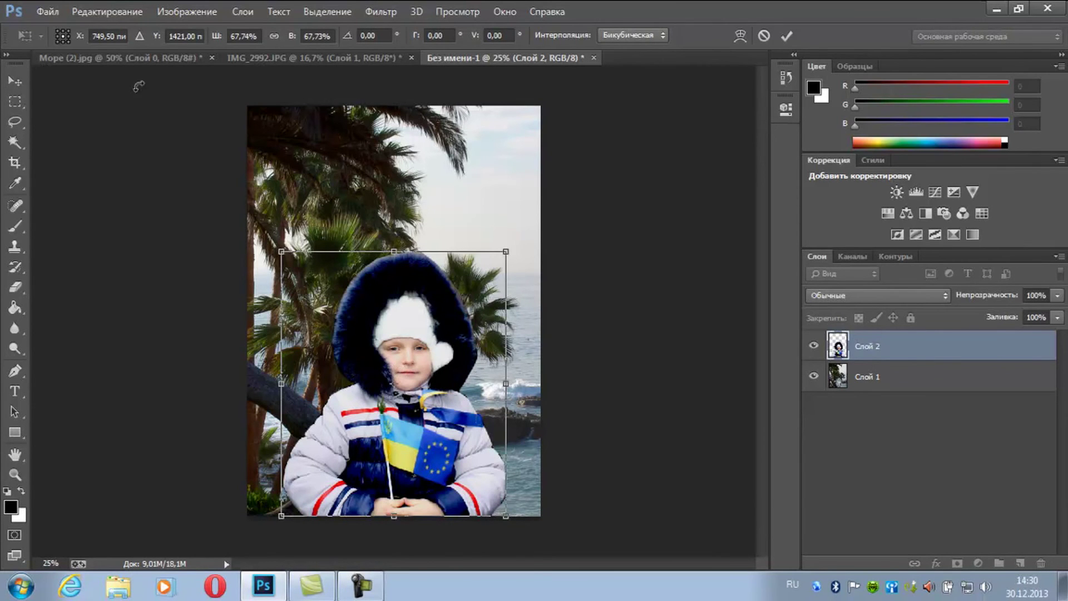
left_click(15, 81)
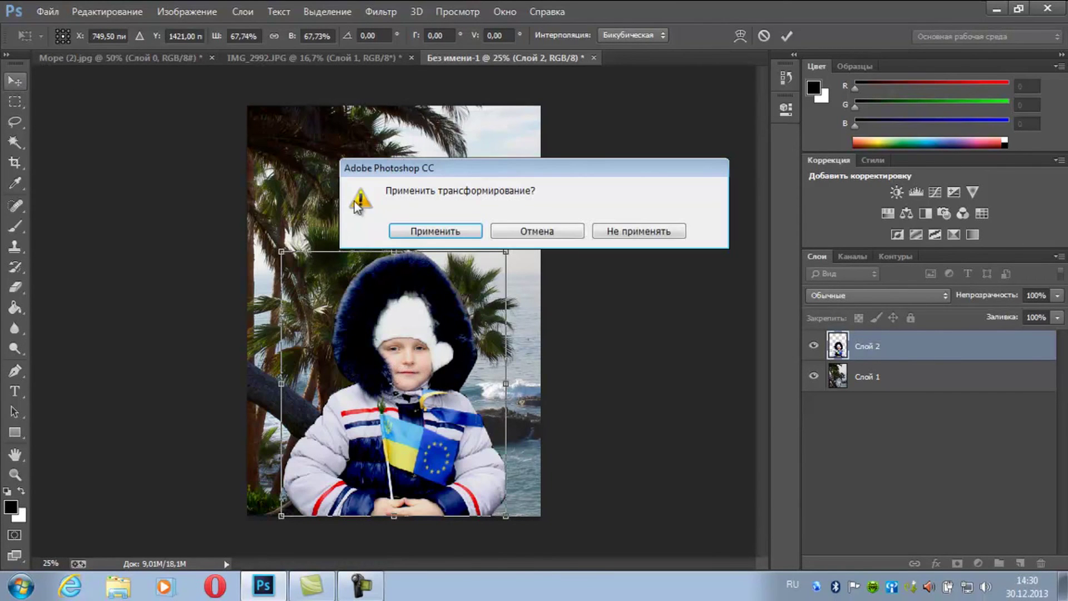
left_click(410, 232)
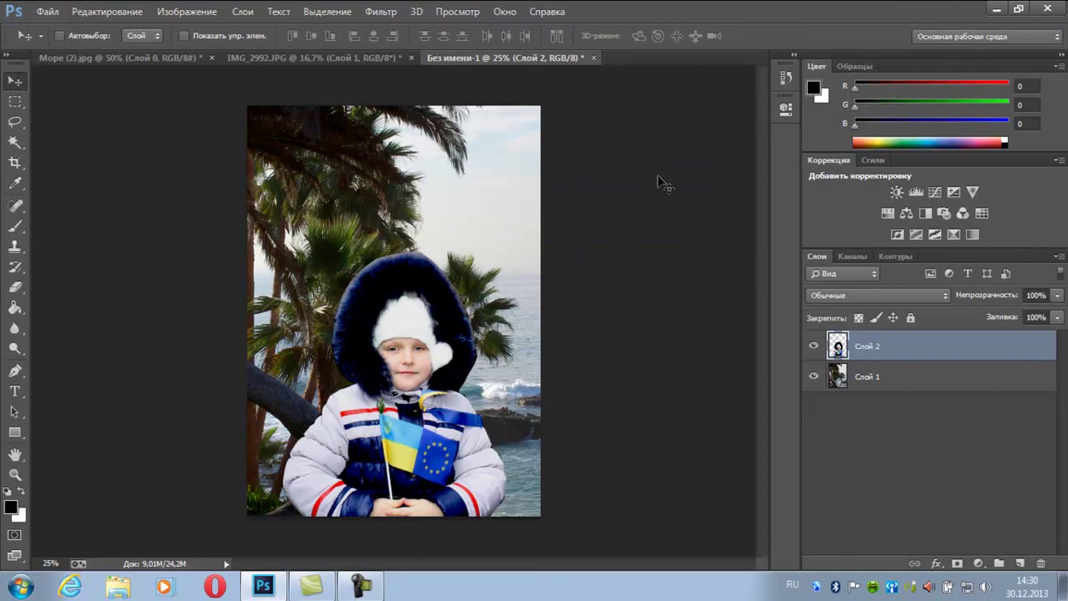
Step: Merge the visible child and seaside layers into a single layer
left_click(245, 10)
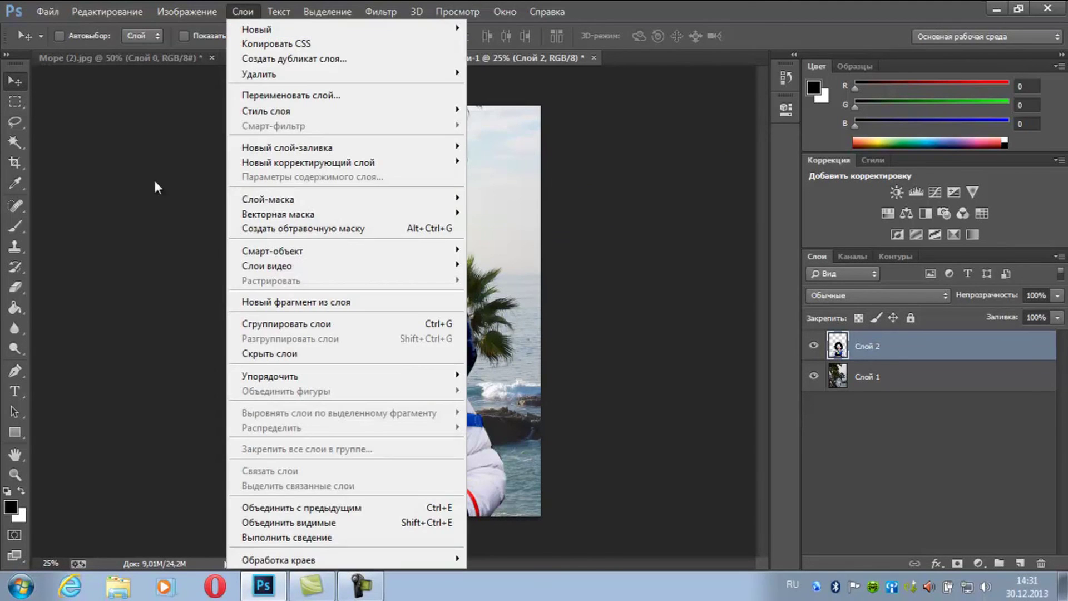
left_click(248, 523)
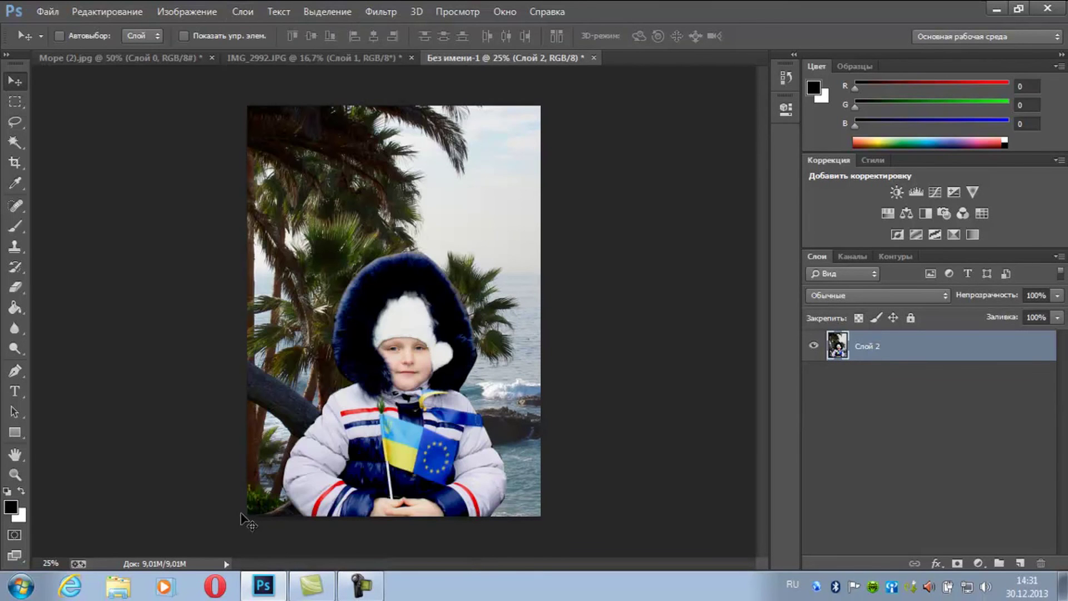
Step: Save the collage in the Изображения library as a JPEG named Девочка, with quality 10 and the Базовый оптимизированный format option
left_click(49, 11)
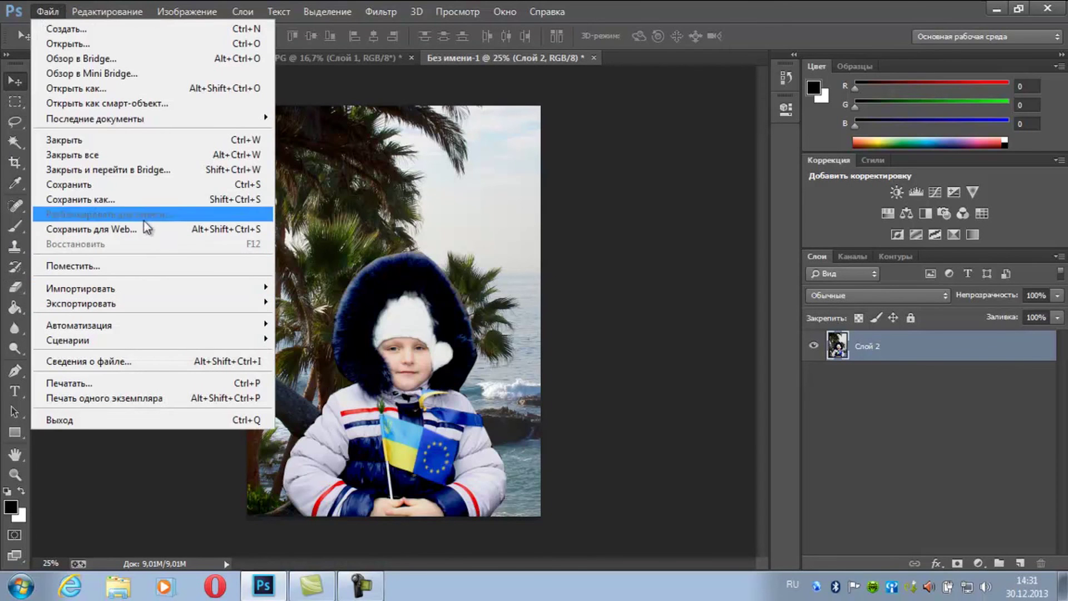
left_click(136, 198)
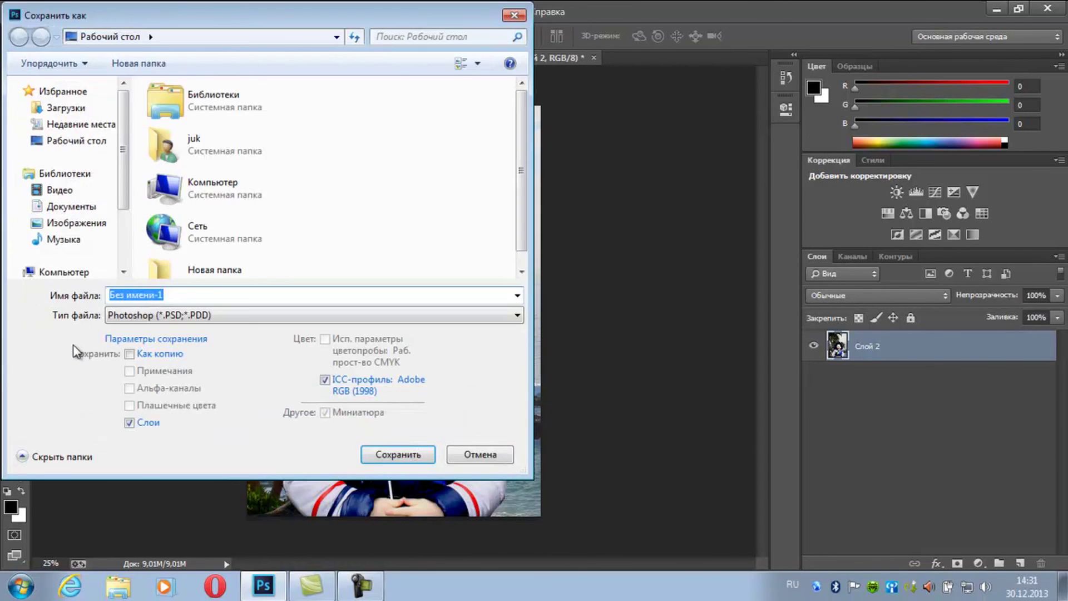
left_click(78, 223)
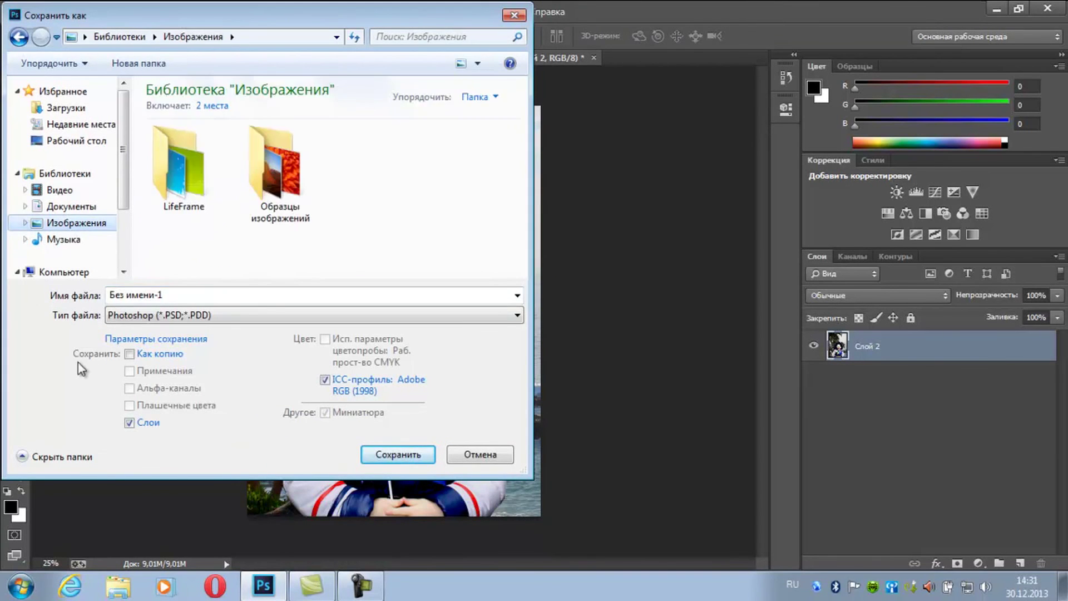
left_click(516, 316)
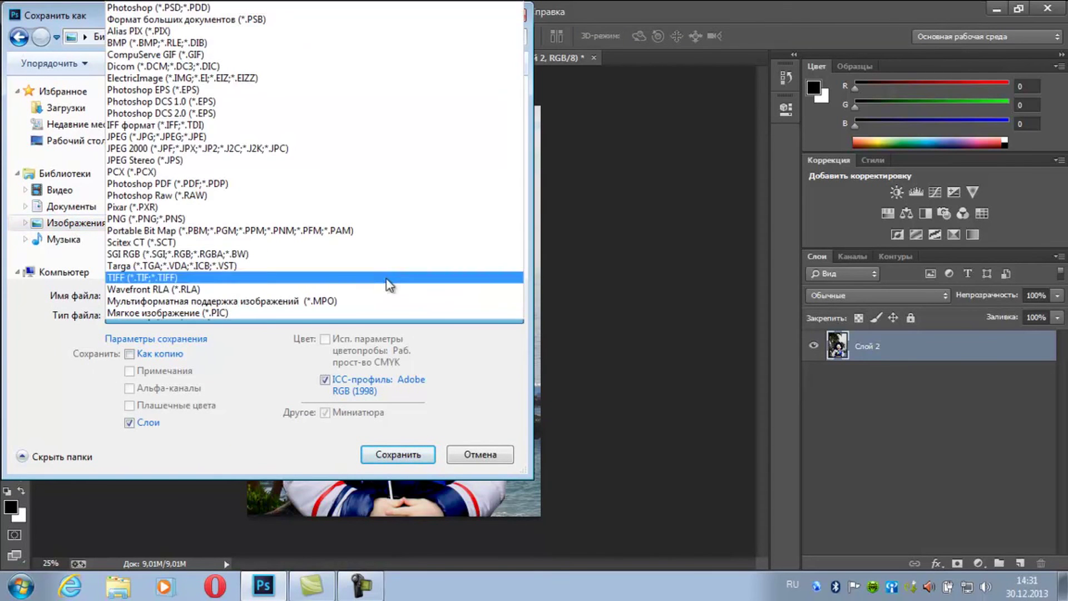
left_click(215, 139)
left_click(191, 294)
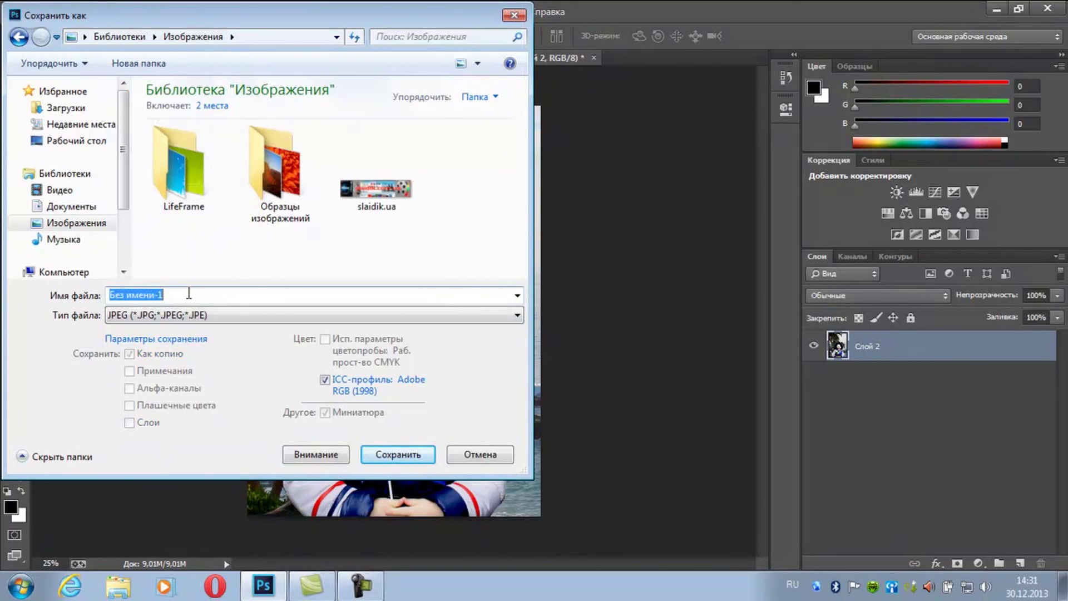
key("BackSpace")
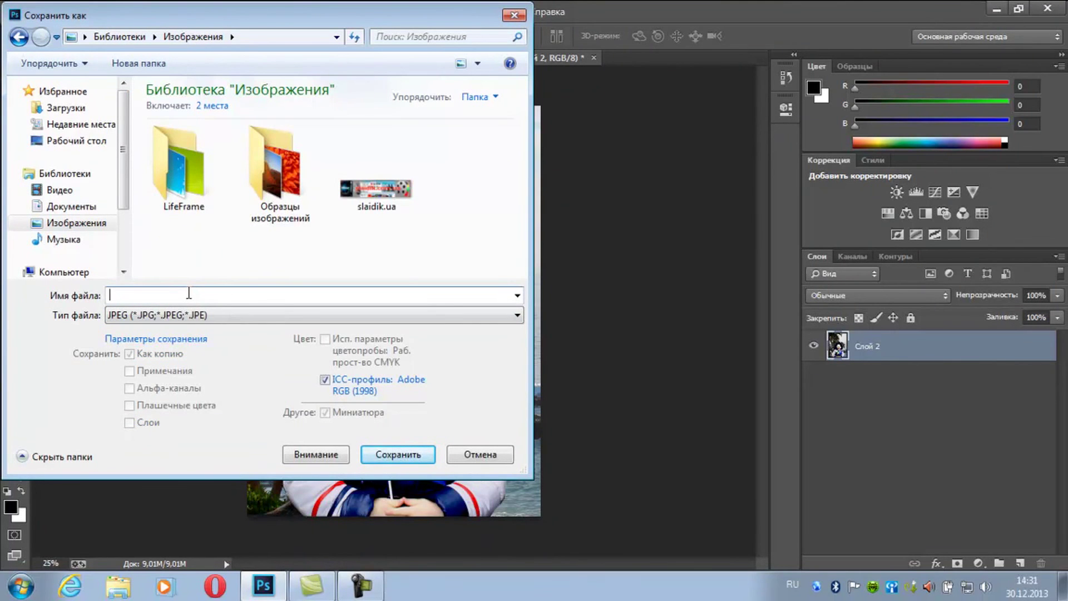
key("Caps_Lock")
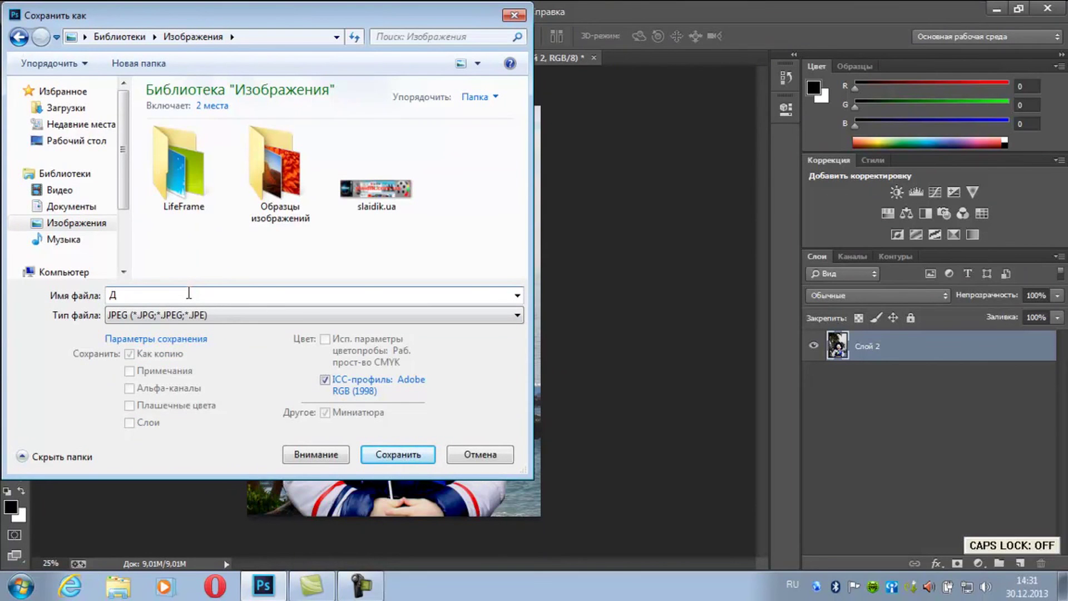
type("Девочка")
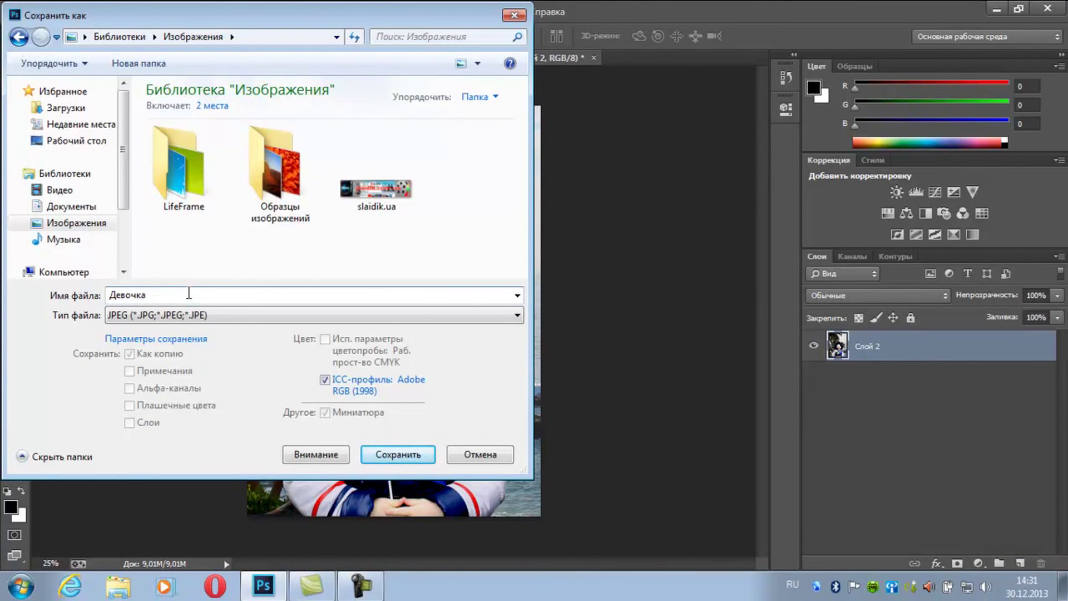
left_click(398, 454)
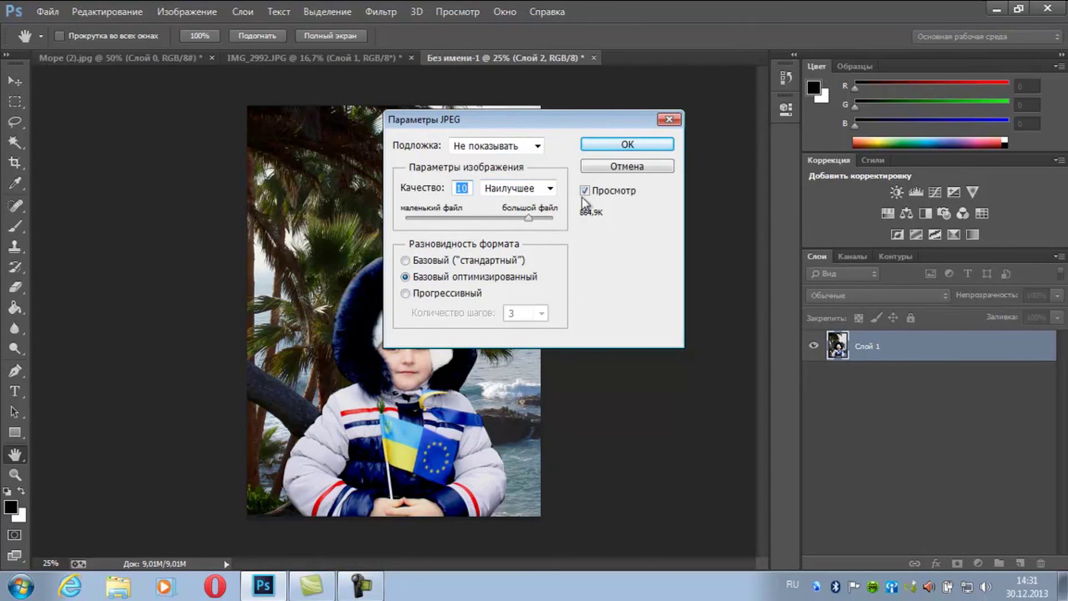
left_click(604, 142)
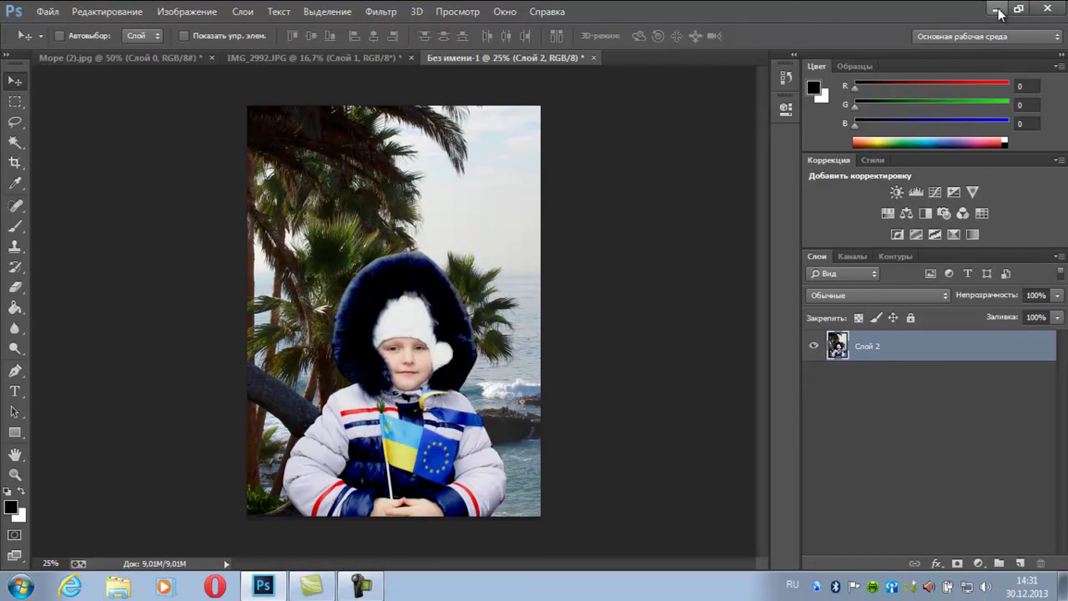
Step: Switch to Windows Explorer, view the saved Девочка picture from the Изображения library in the photo viewer, and close both windows
left_click(21, 586)
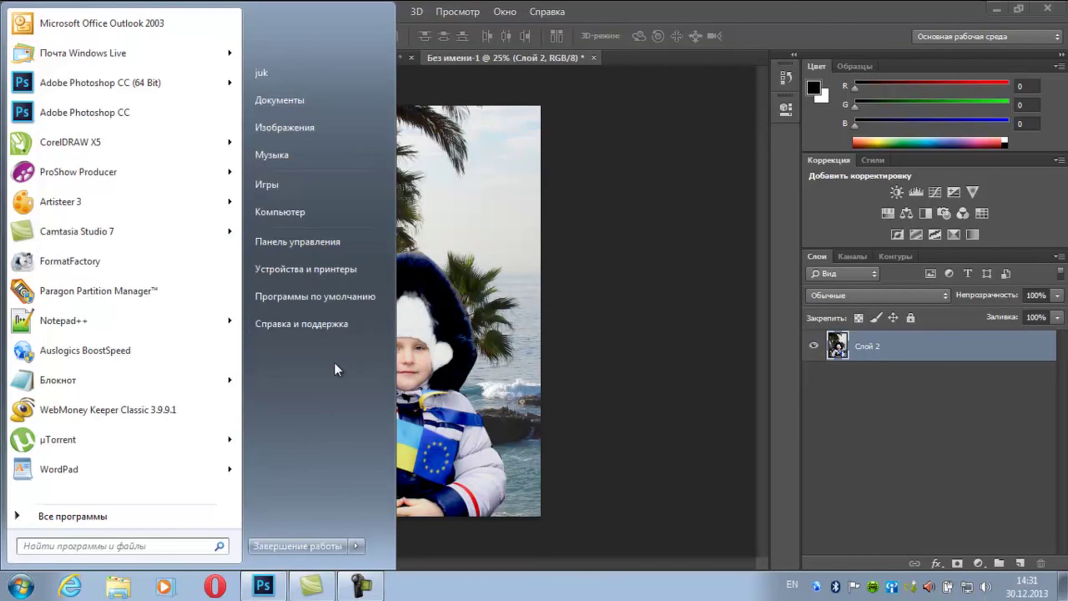
left_click(314, 126)
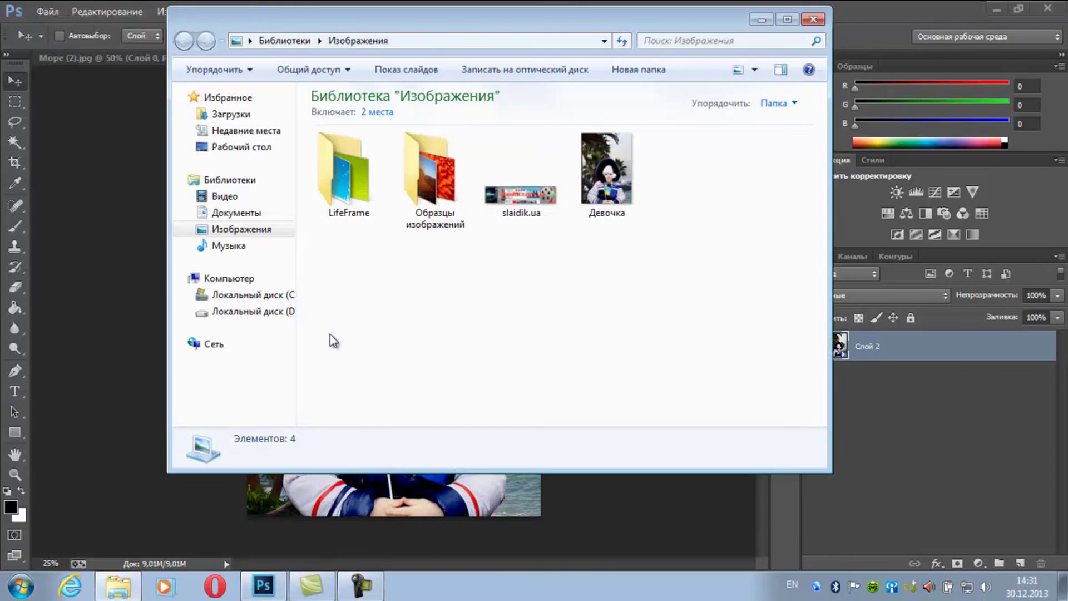
left_click(603, 183)
right_click(604, 184)
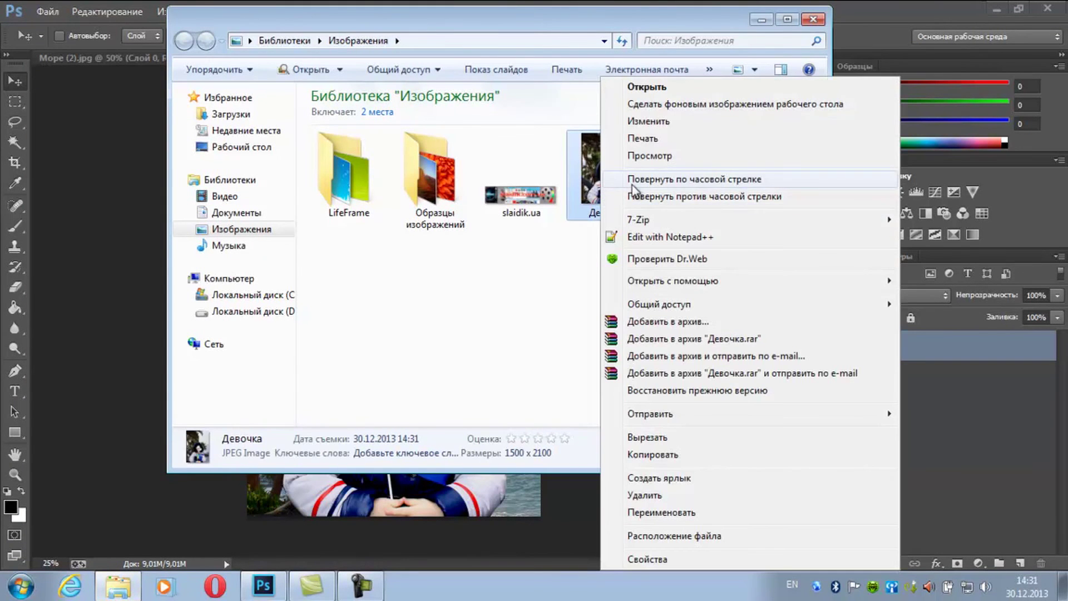
left_click(669, 158)
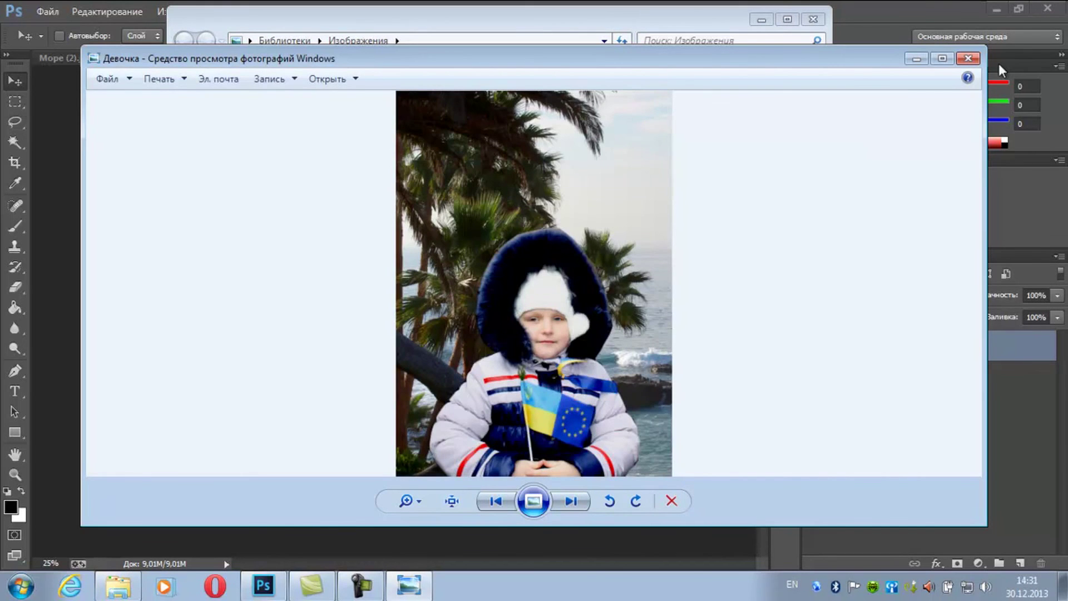
left_click(968, 59)
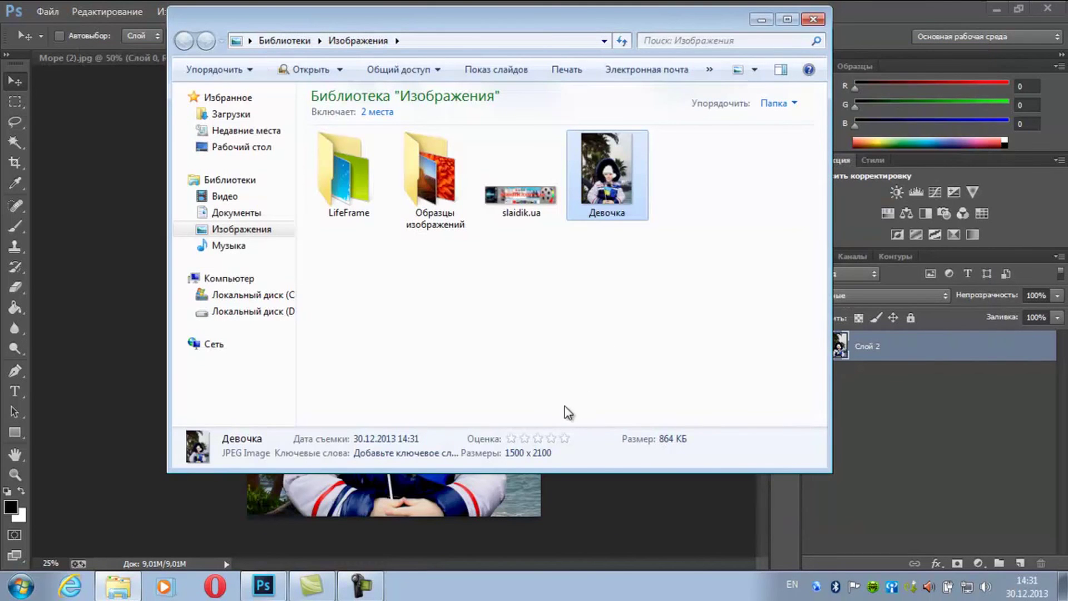
left_click(812, 21)
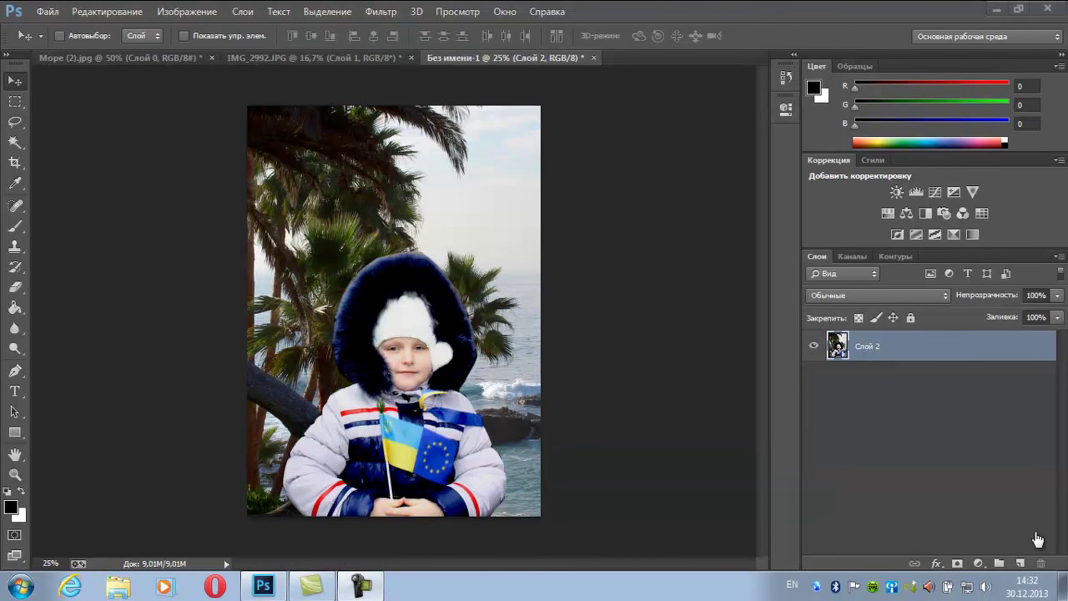